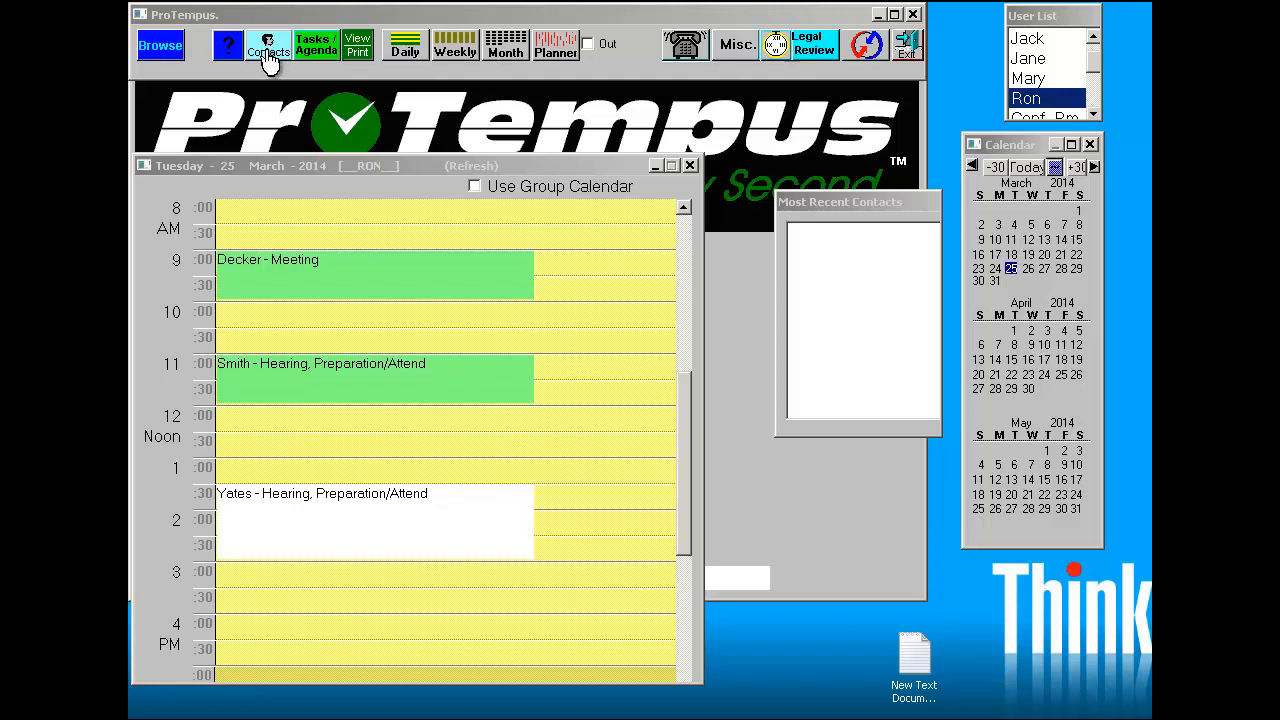
# Create a contact named with the clients' surname followed by "- Mediation" and open its cases list.
pyautogui.click(268, 55)
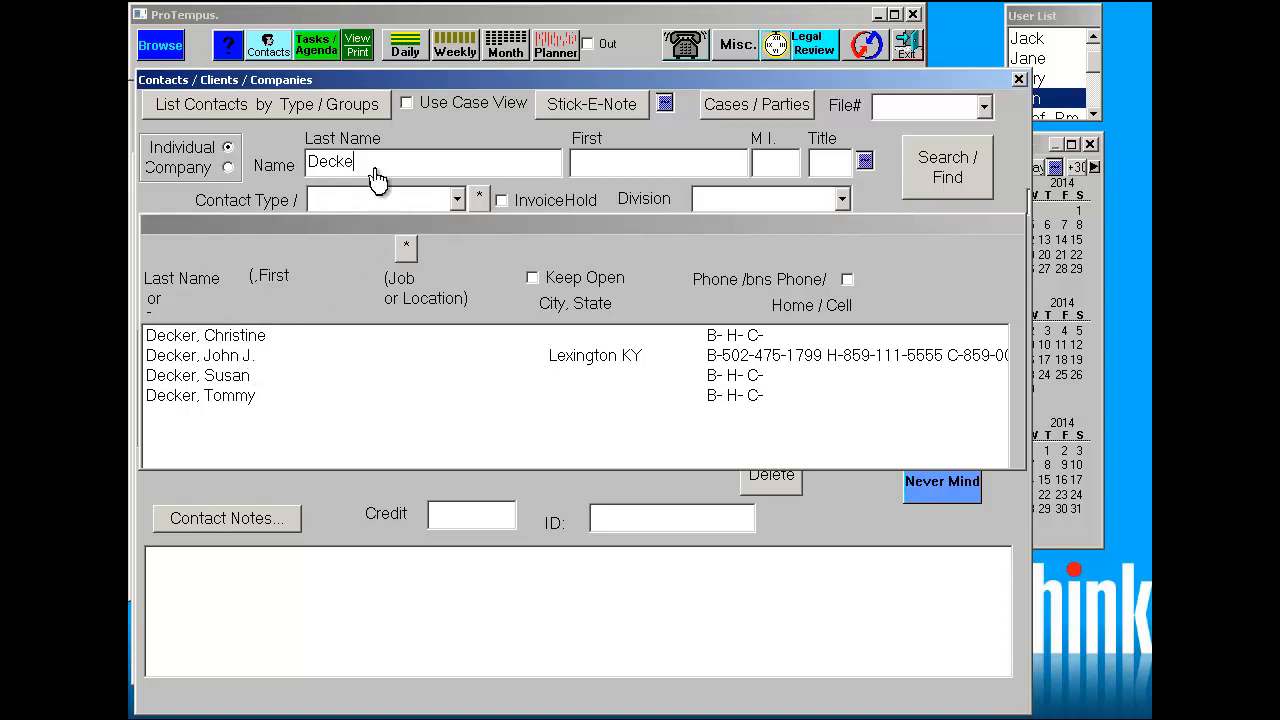
pyautogui.write('- Mediation')
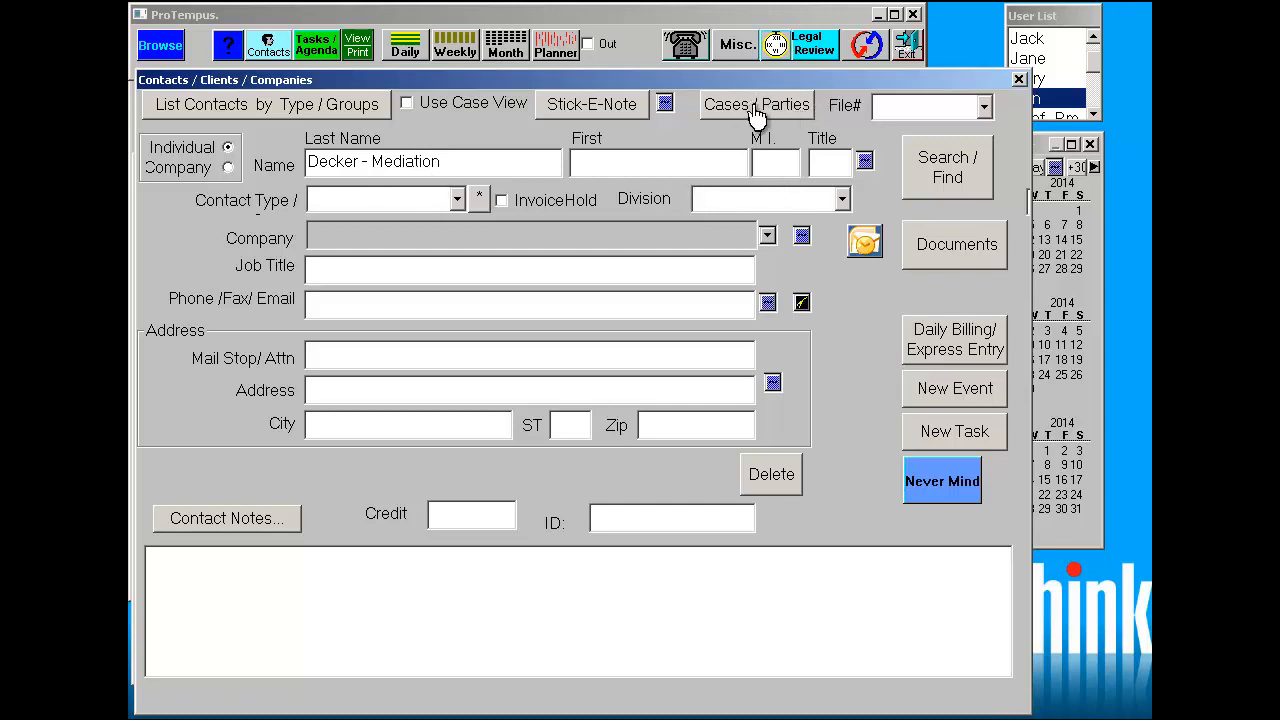
pyautogui.click(757, 107)
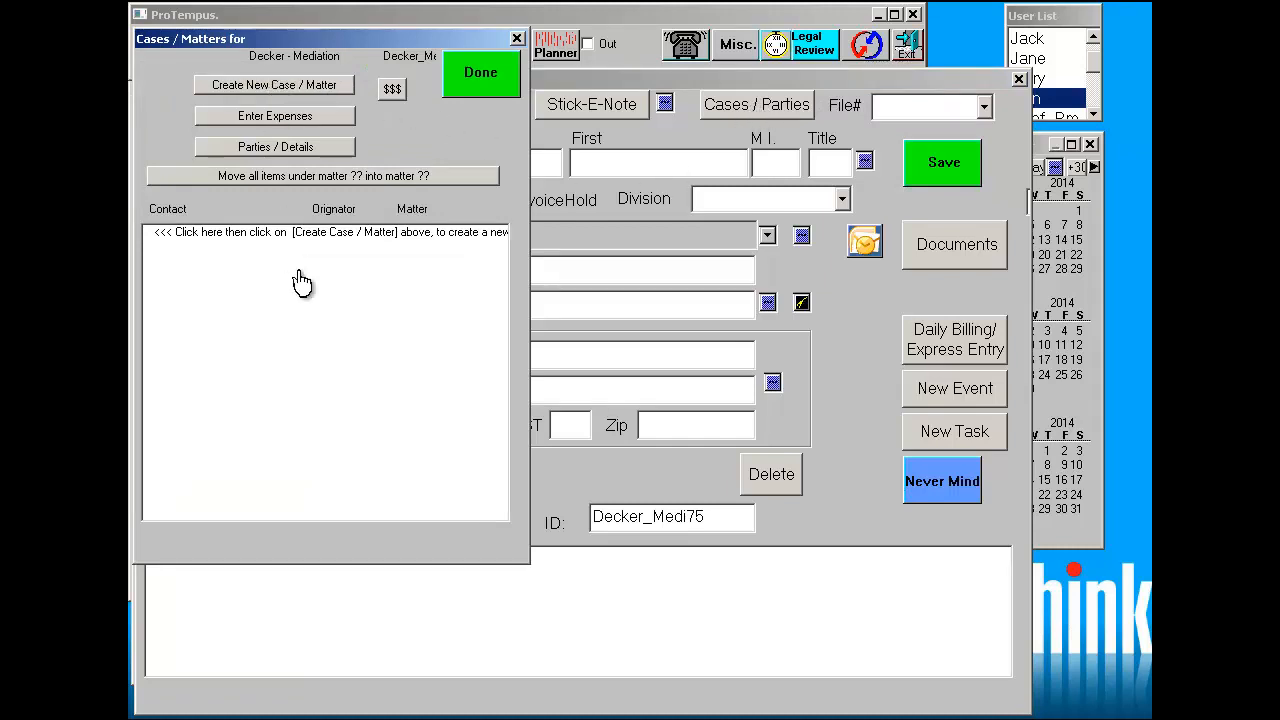
# Create and save a matter with billing code, grouping and billing description Mediation and an hourly rate of 200.
pyautogui.click(306, 86)
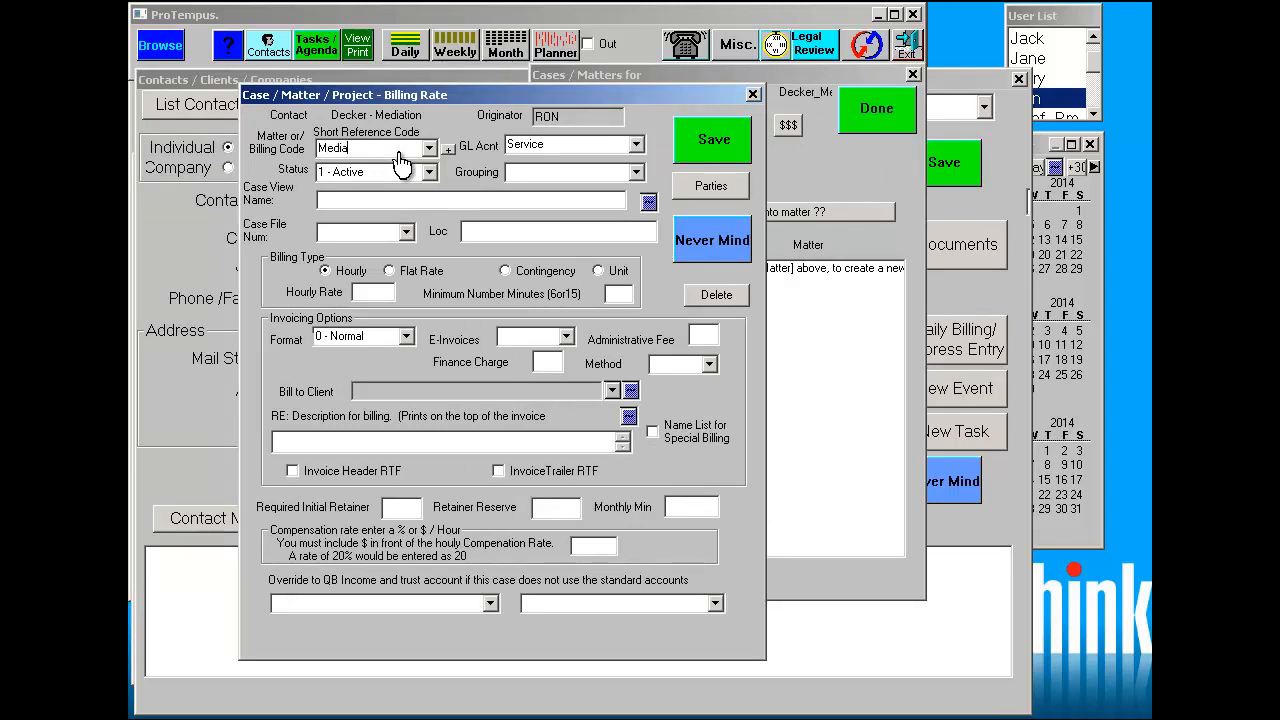
pyautogui.write('Mediation')
pyautogui.click(369, 296)
pyautogui.write('200')
pyautogui.click(366, 445)
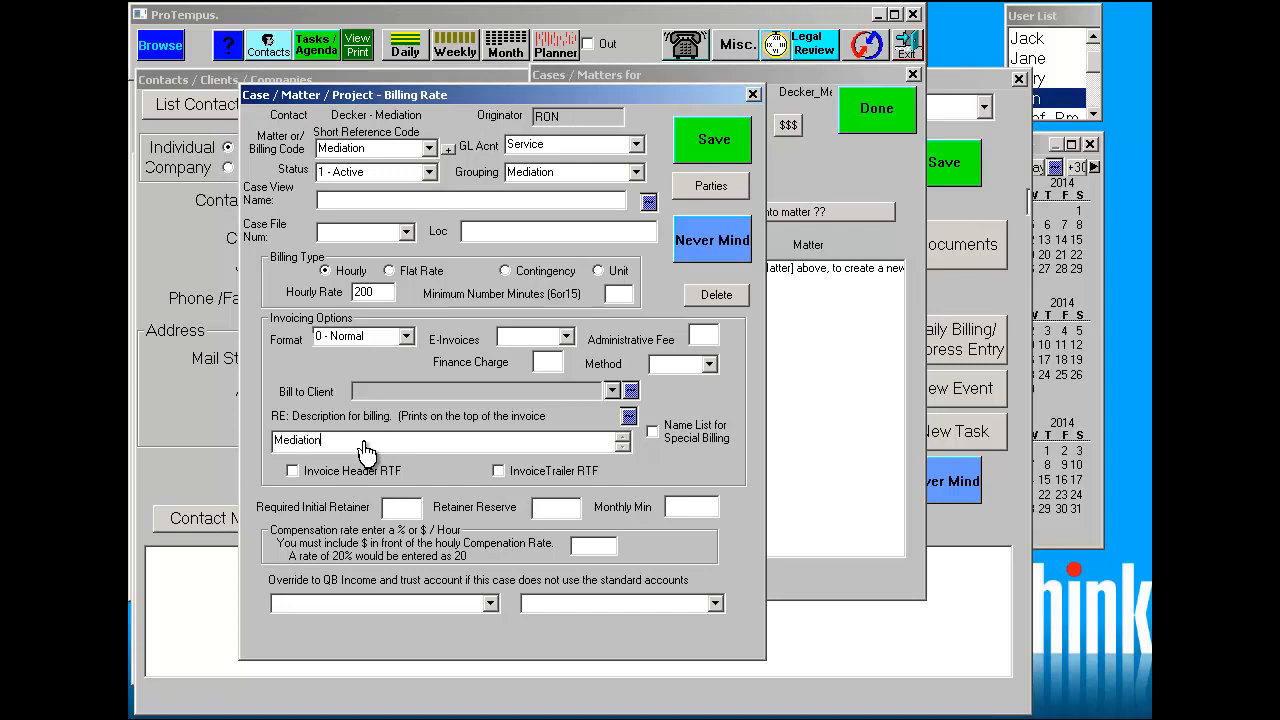
pyautogui.click(720, 146)
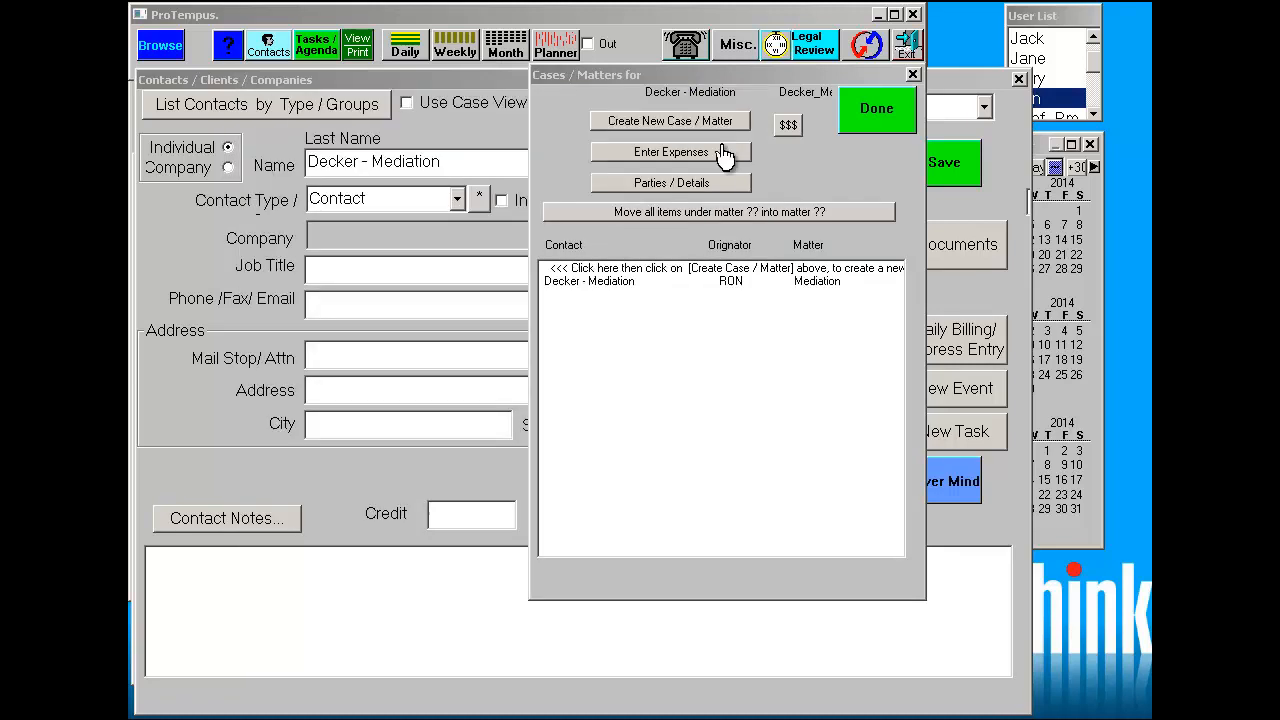
# Open the Mediation matter's party details and add the client located in Lexington KY as a party.
pyautogui.click(731, 284)
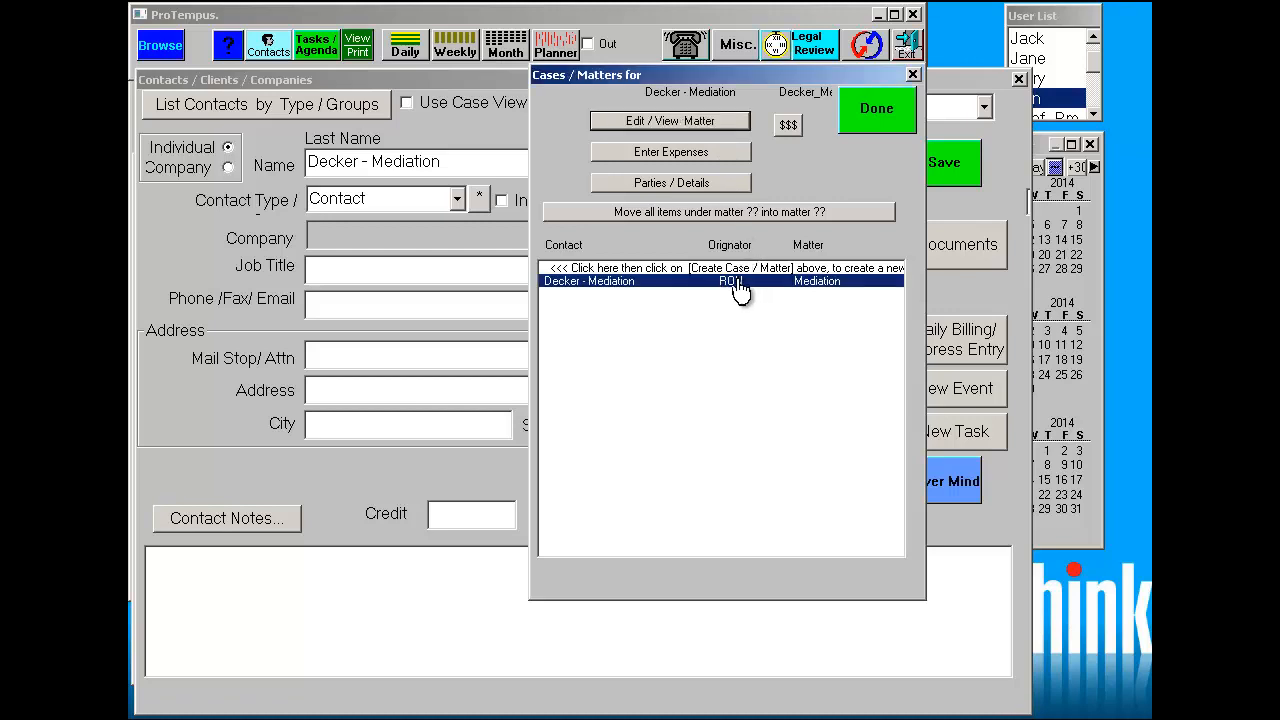
pyautogui.click(708, 183)
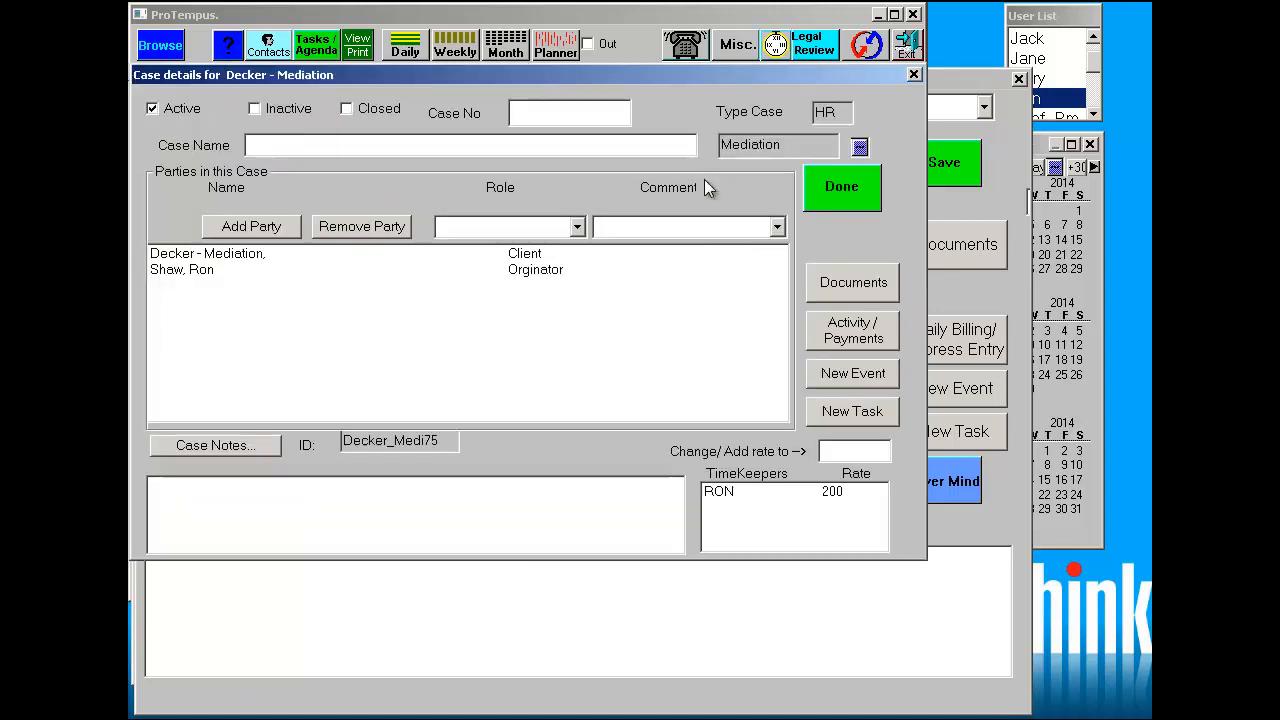
pyautogui.click(280, 236)
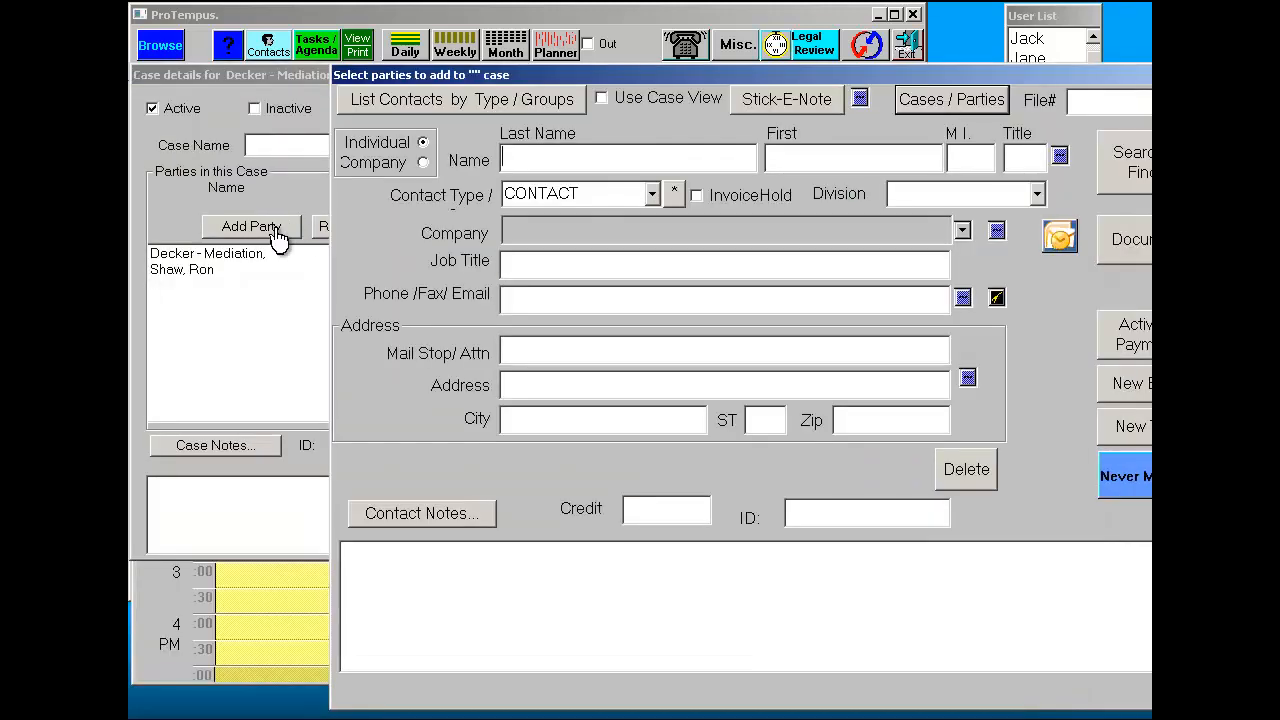
pyautogui.write('dec')
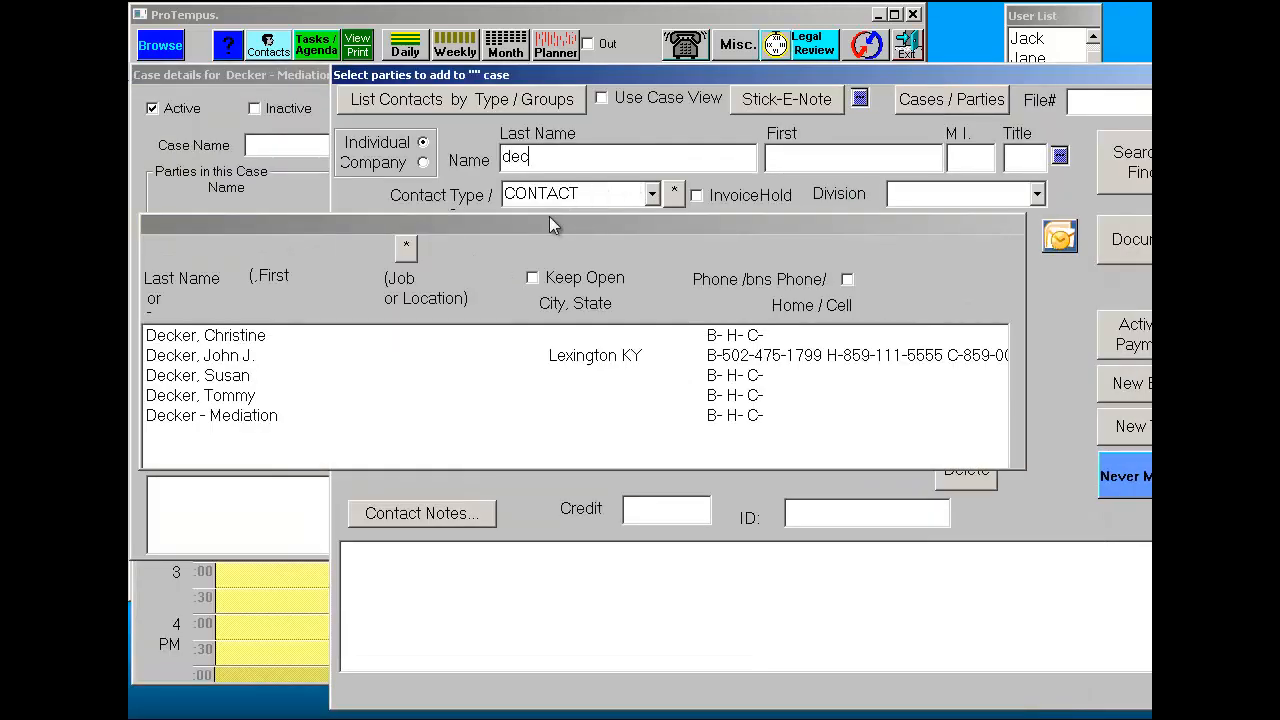
pyautogui.doubleClick(214, 358)
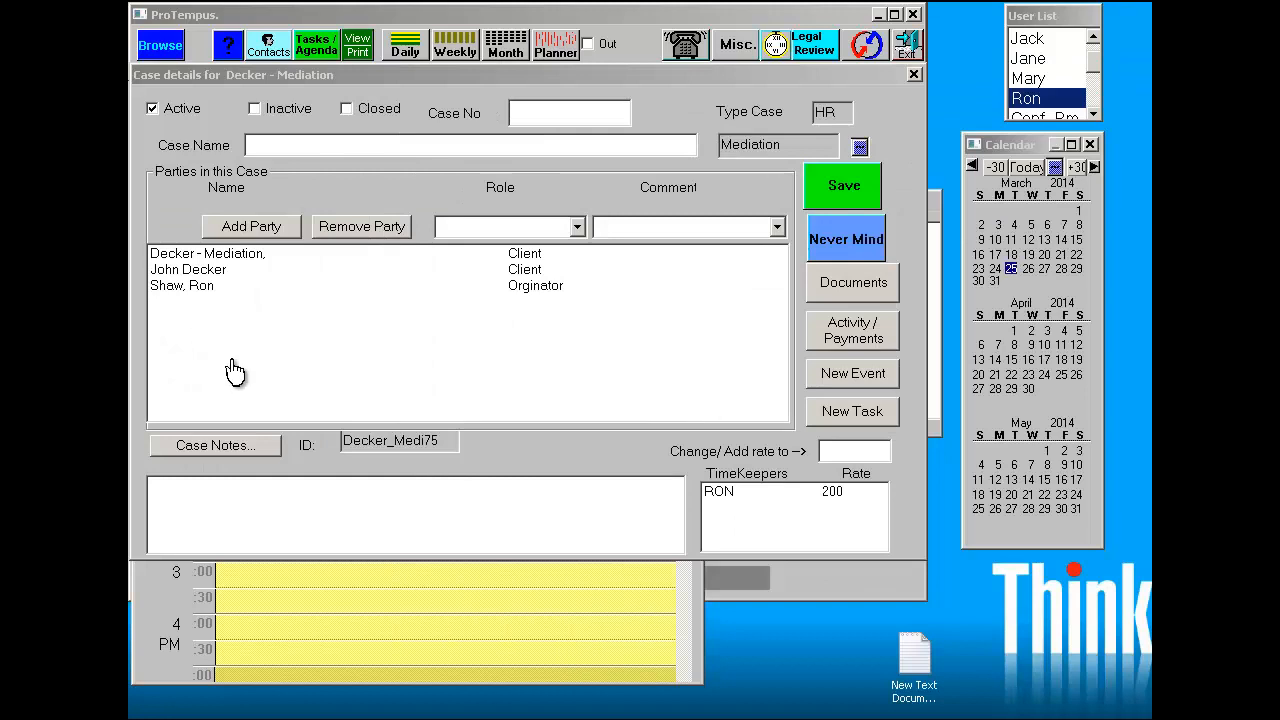
# Add the spouse, the first contact matching "dec", as another party to the case.
pyautogui.click(267, 230)
pyautogui.write('dec')
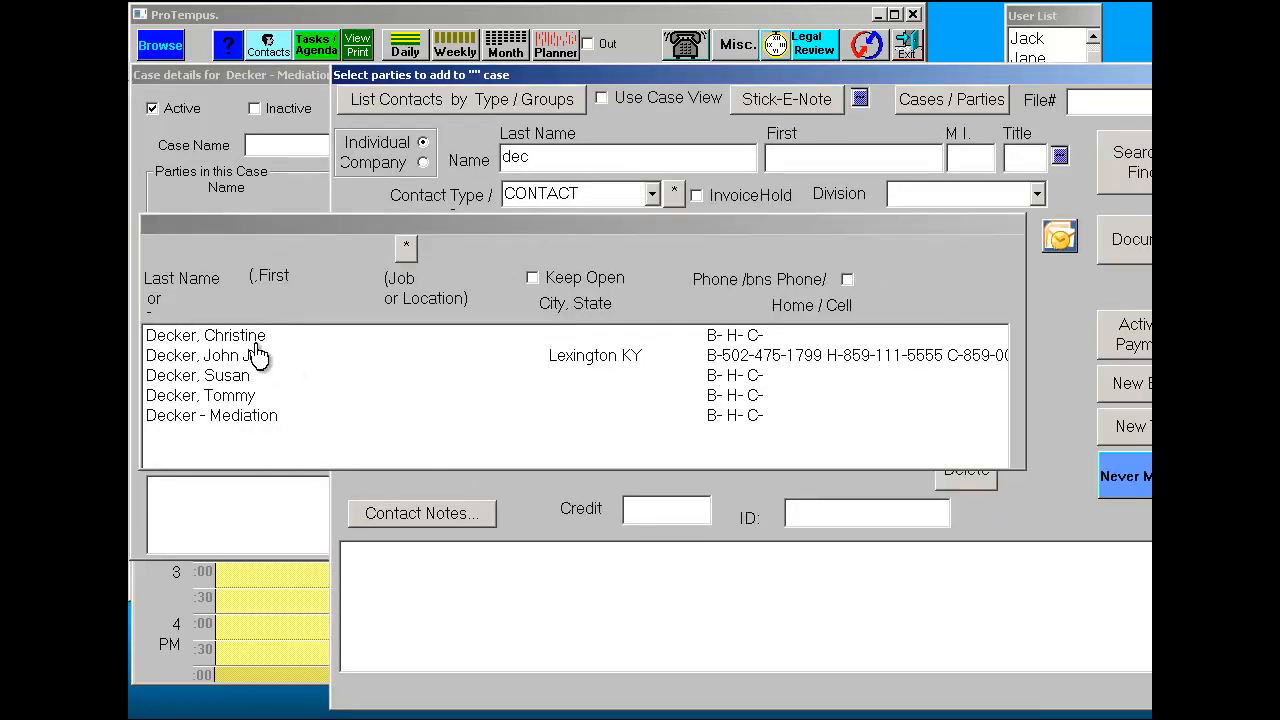
pyautogui.doubleClick(256, 340)
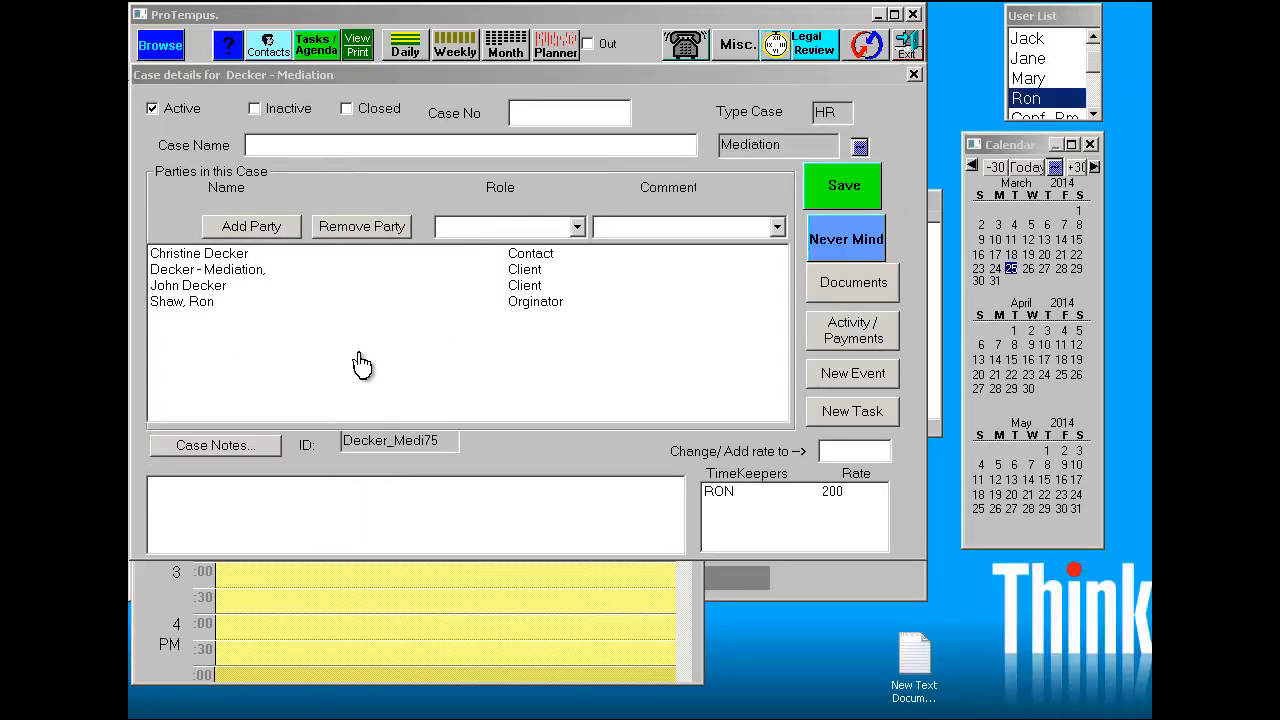
# Assign the comment InvoiceSplit:50 to both spouses in the parties list and save the case details.
pyautogui.click(777, 230)
pyautogui.click(729, 277)
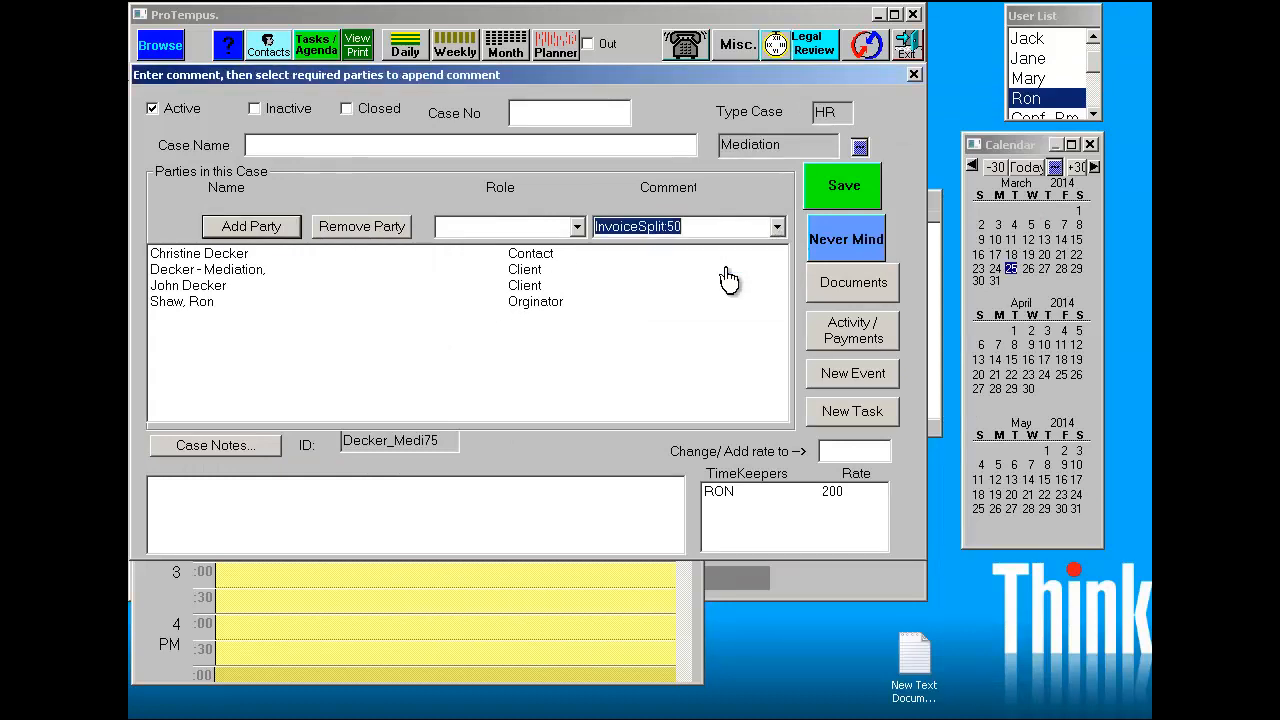
pyautogui.click(541, 287)
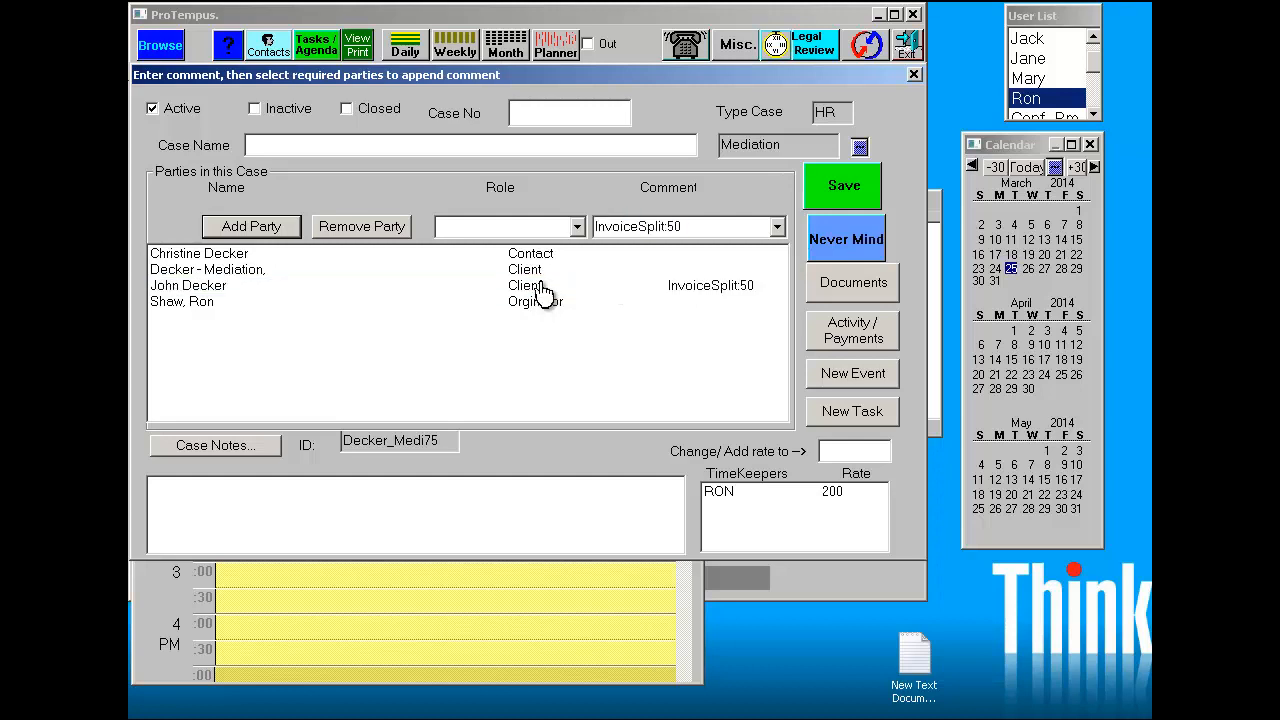
pyautogui.click(545, 256)
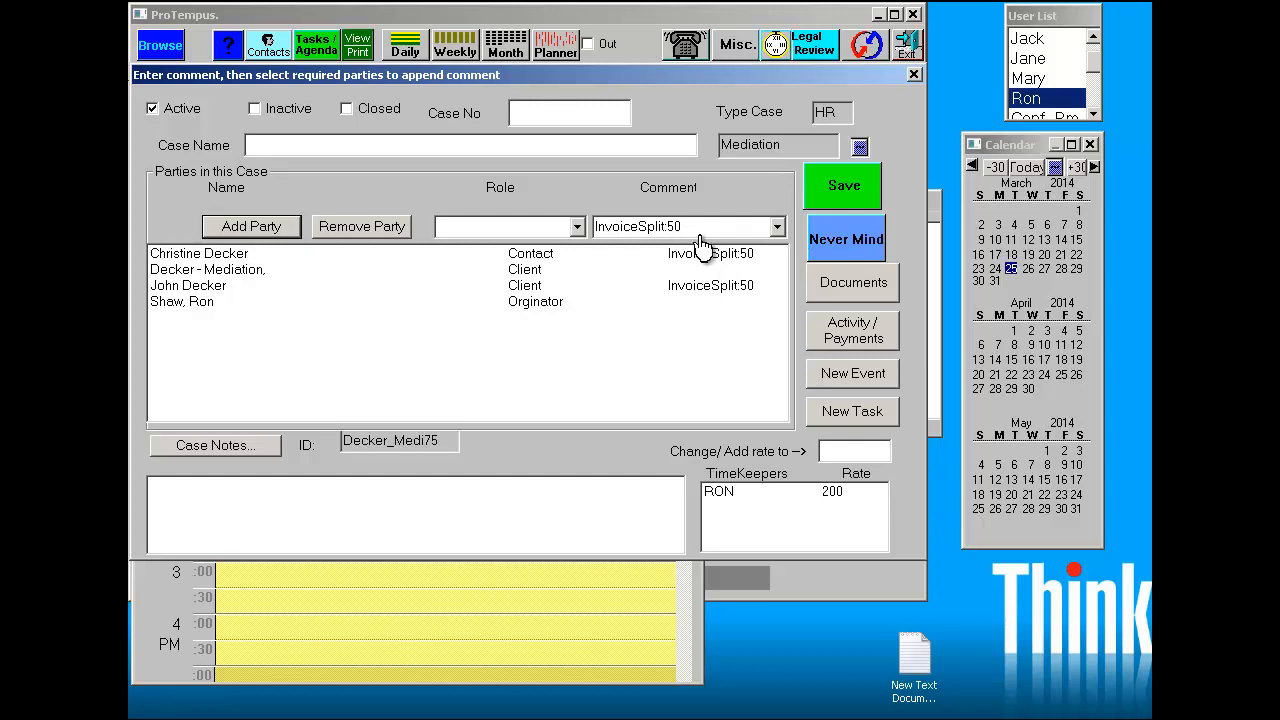
pyautogui.click(845, 200)
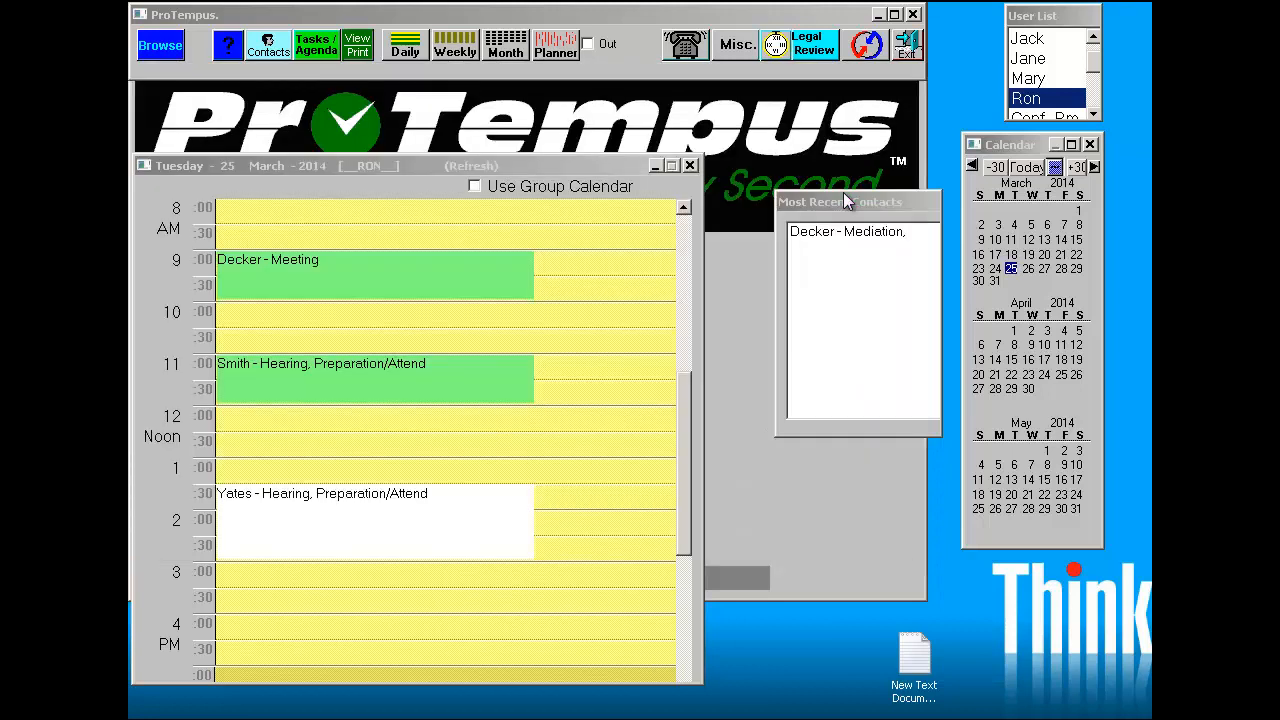
# Look up the Lexington KY client's contact record and review the cases in which the client is a party.
pyautogui.click(268, 45)
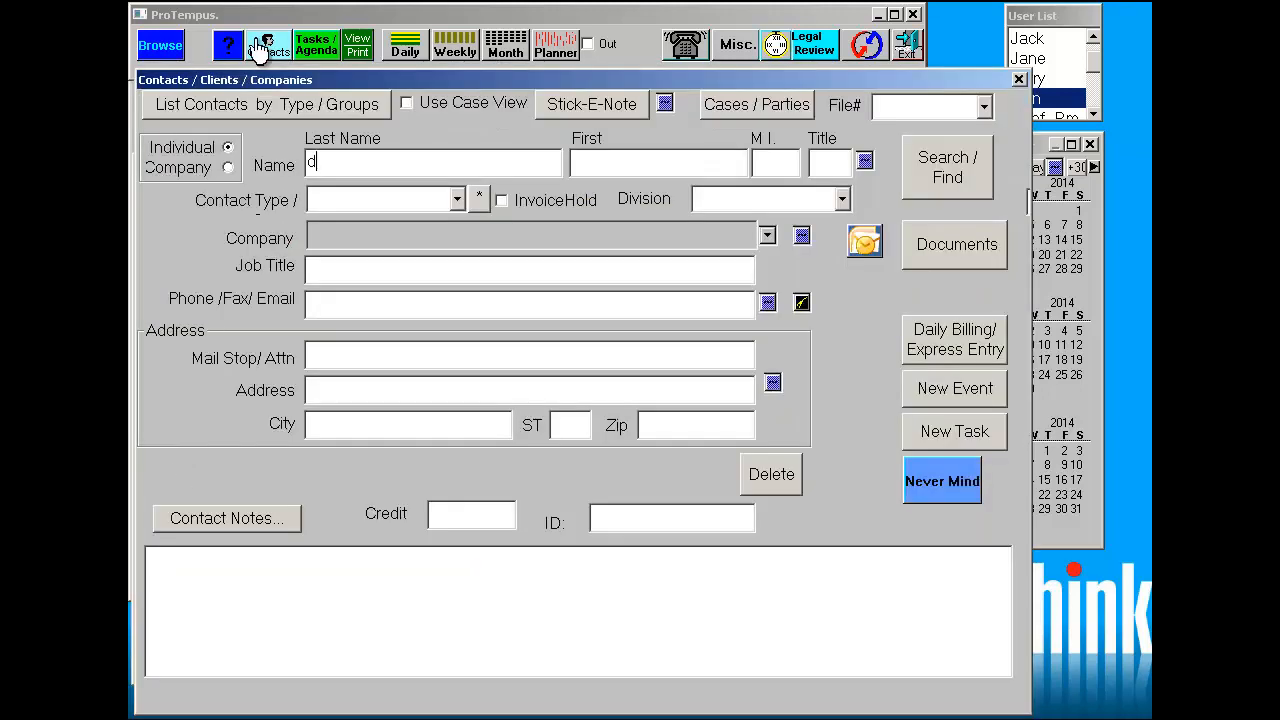
pyautogui.write('dec')
pyautogui.doubleClick(216, 358)
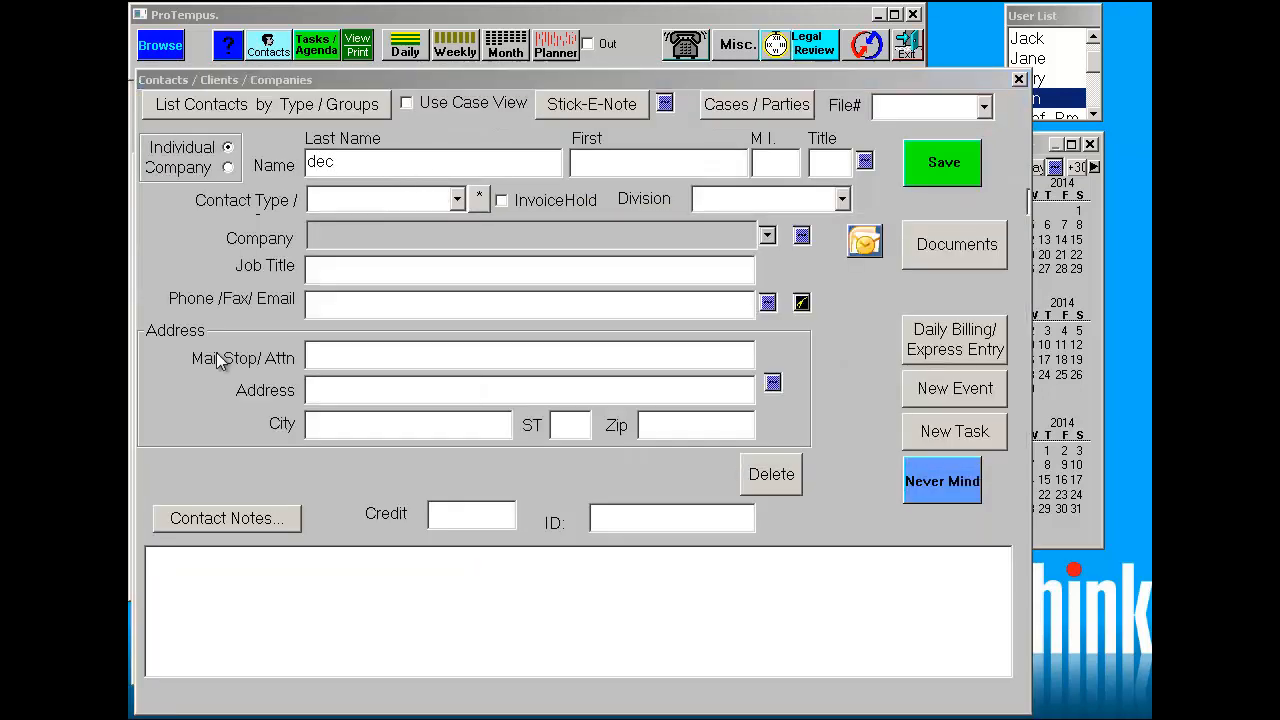
pyautogui.click(790, 110)
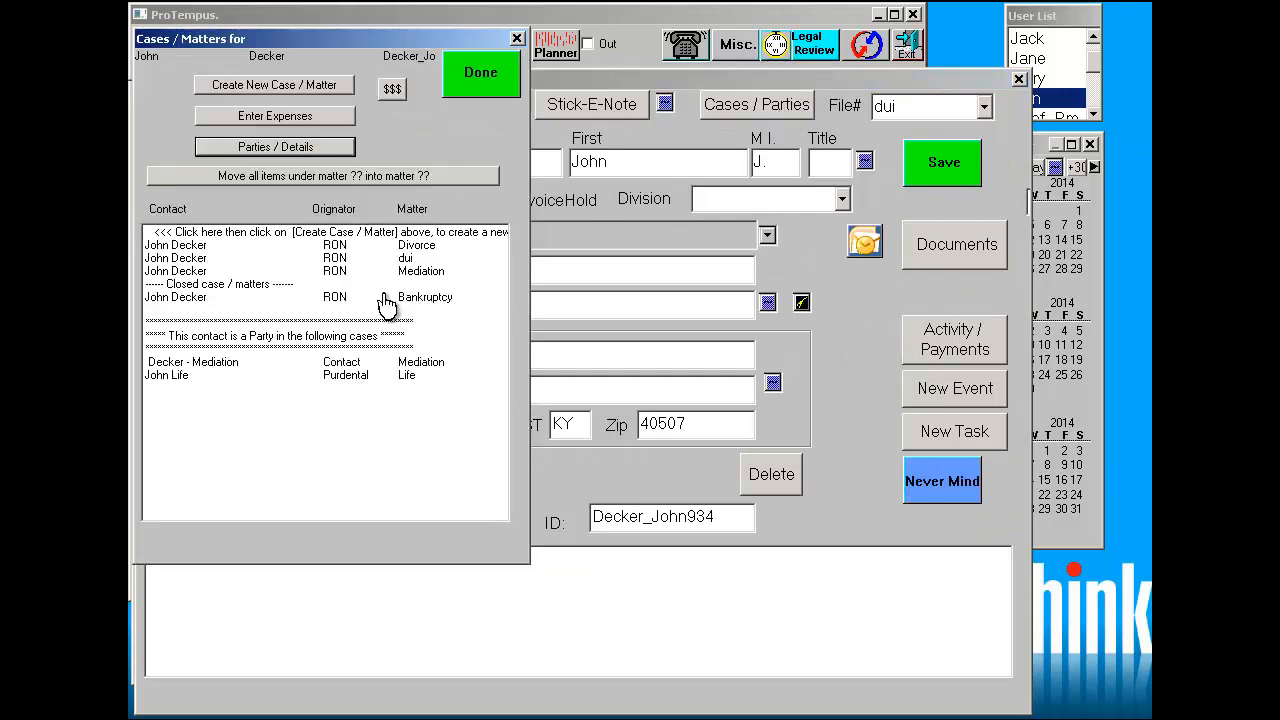
pyautogui.click(500, 104)
# Record a billable Misc event described as "Initial meeting" with 2 hours accumulated for the mediation contact, saving the event and contact.
pyautogui.write('dec')
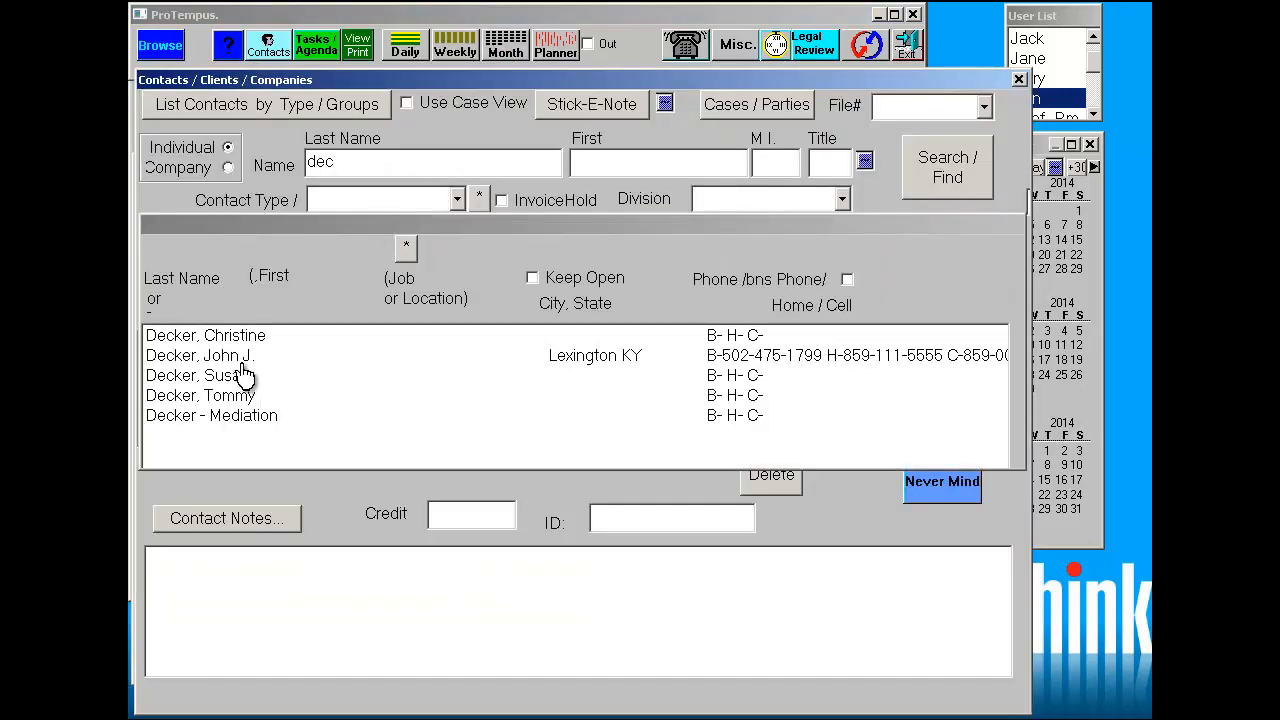
pyautogui.doubleClick(250, 415)
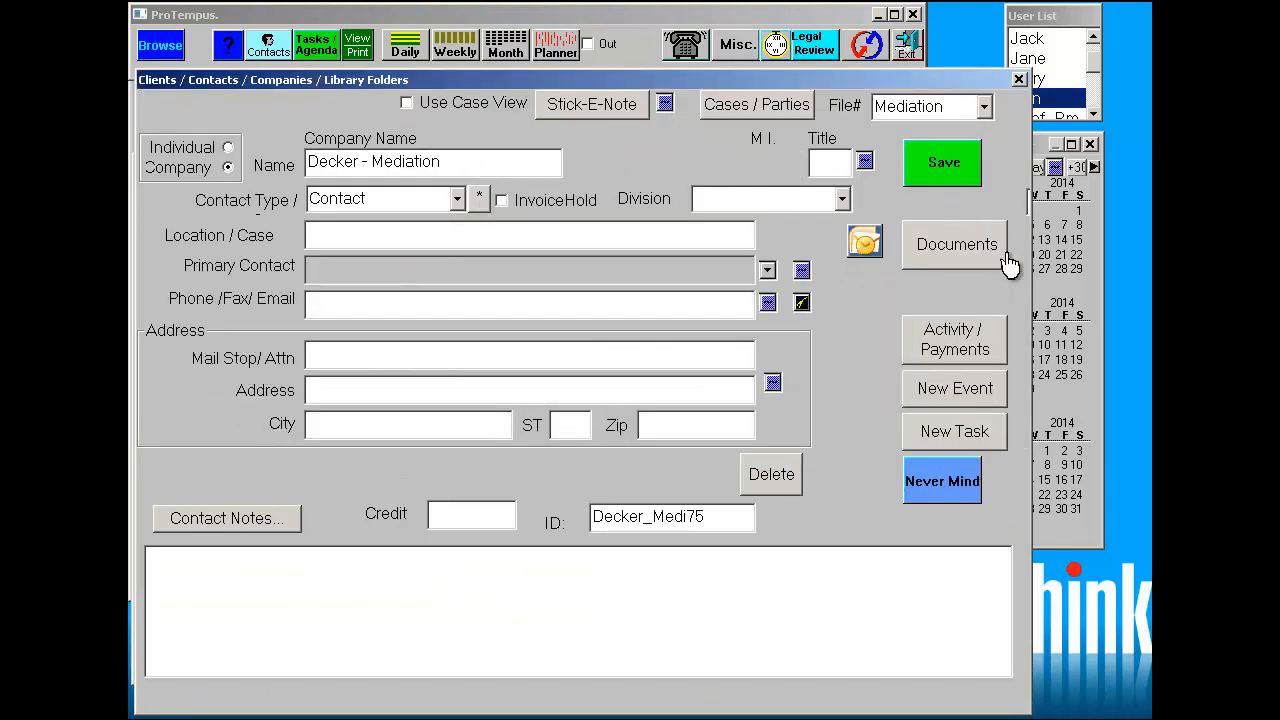
pyautogui.click(977, 396)
pyautogui.click(351, 129)
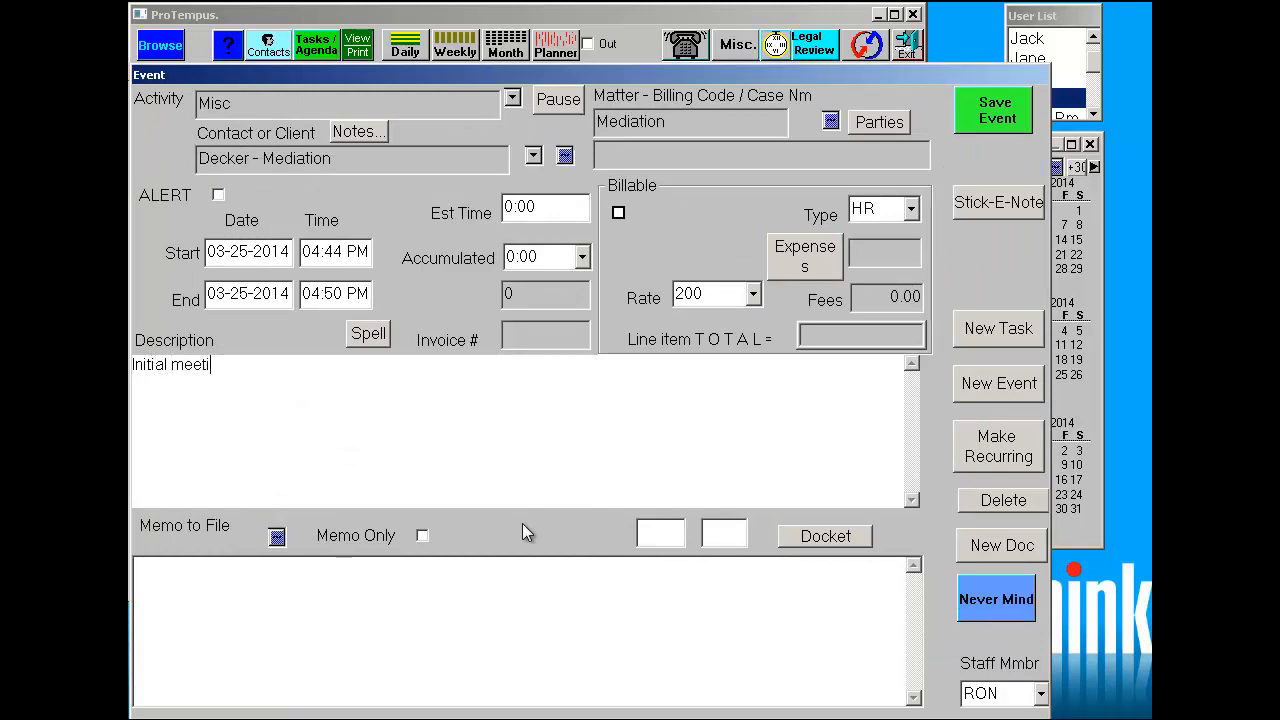
pyautogui.click(547, 258)
pyautogui.write('2')
pyautogui.click(619, 222)
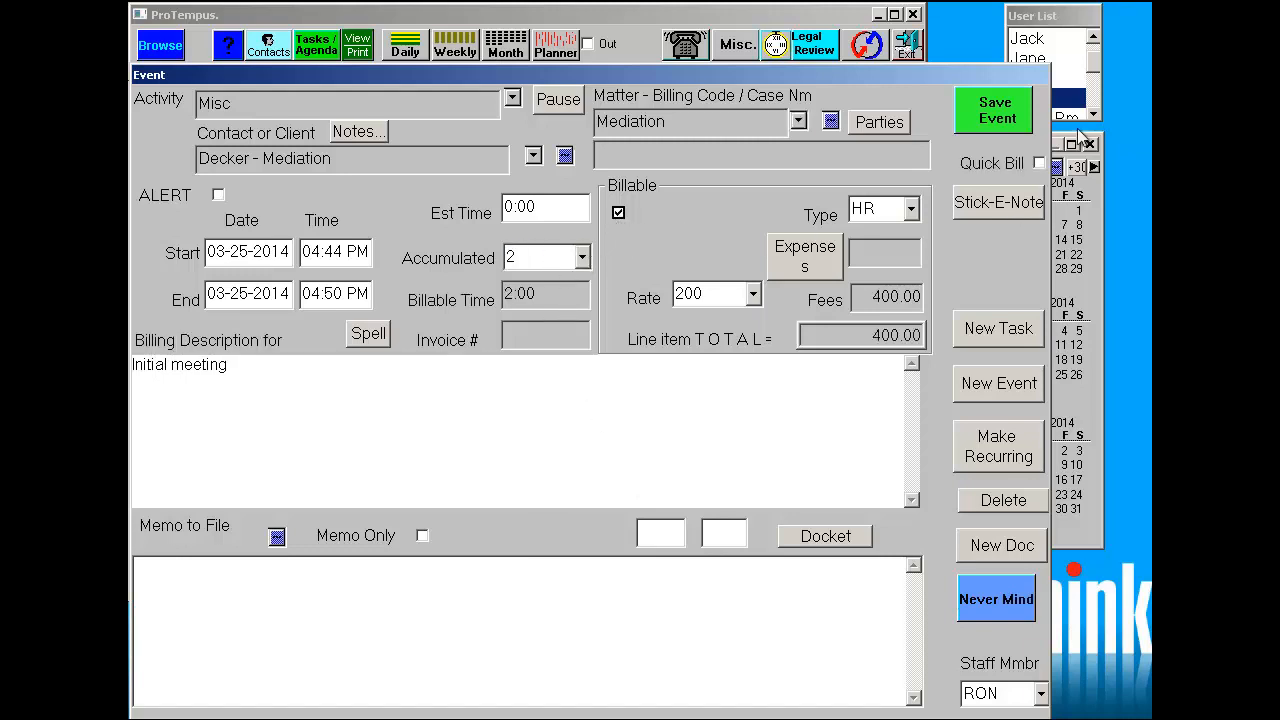
pyautogui.click(1000, 117)
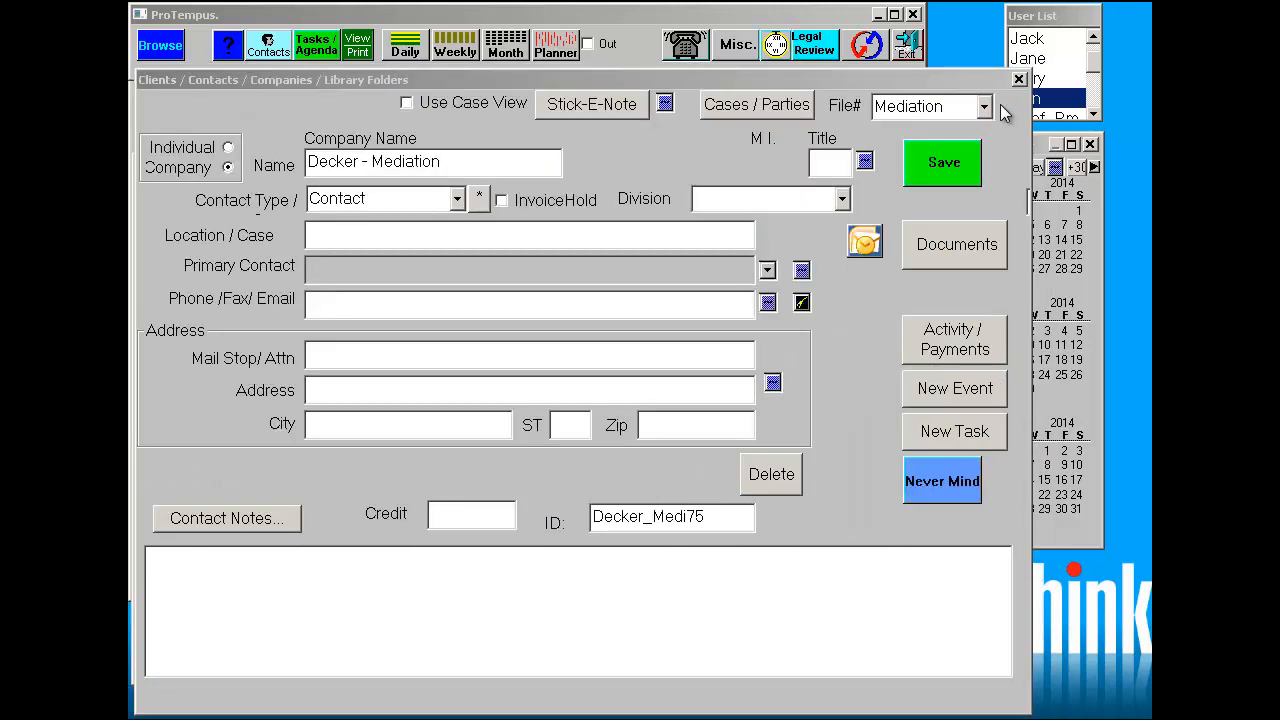
pyautogui.click(937, 165)
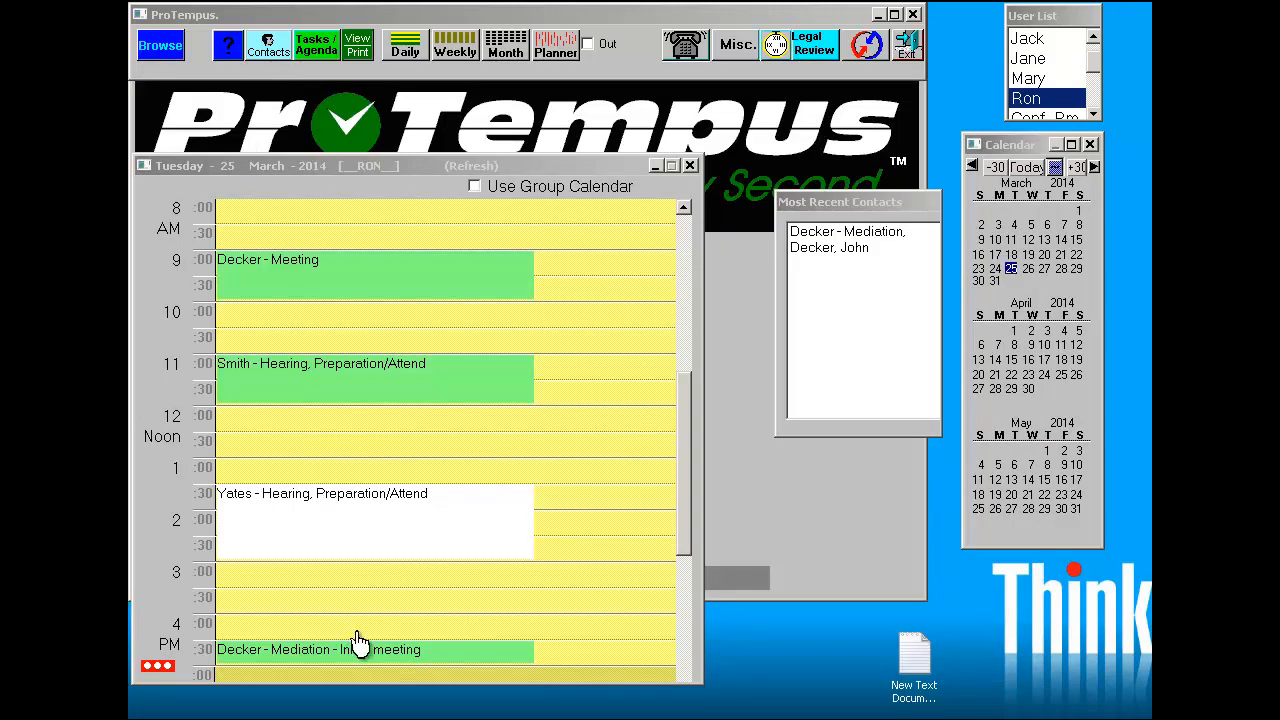
# Configure Create Invoice(s) for the mediation contact through 03-25-2014, with invoice date 03-25-2014 and automatic deposits/split invoices enabled.
pyautogui.click(268, 45)
pyautogui.write('dec')
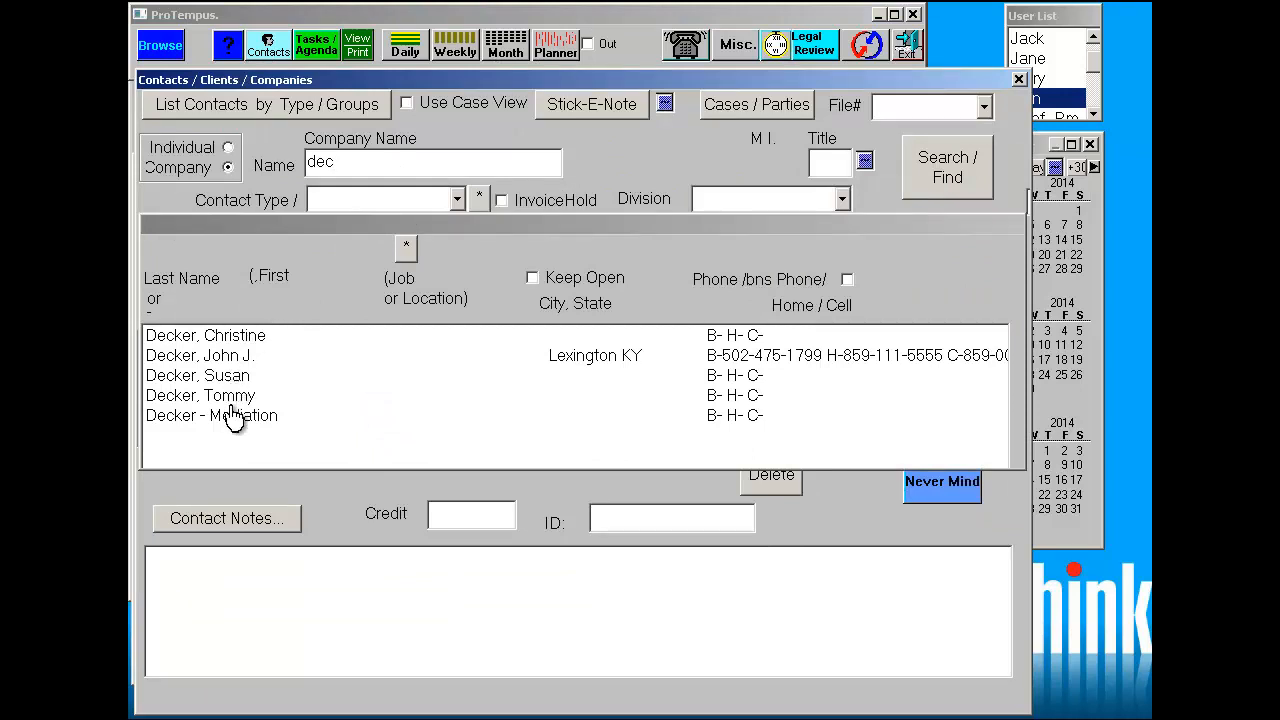
pyautogui.click(228, 420)
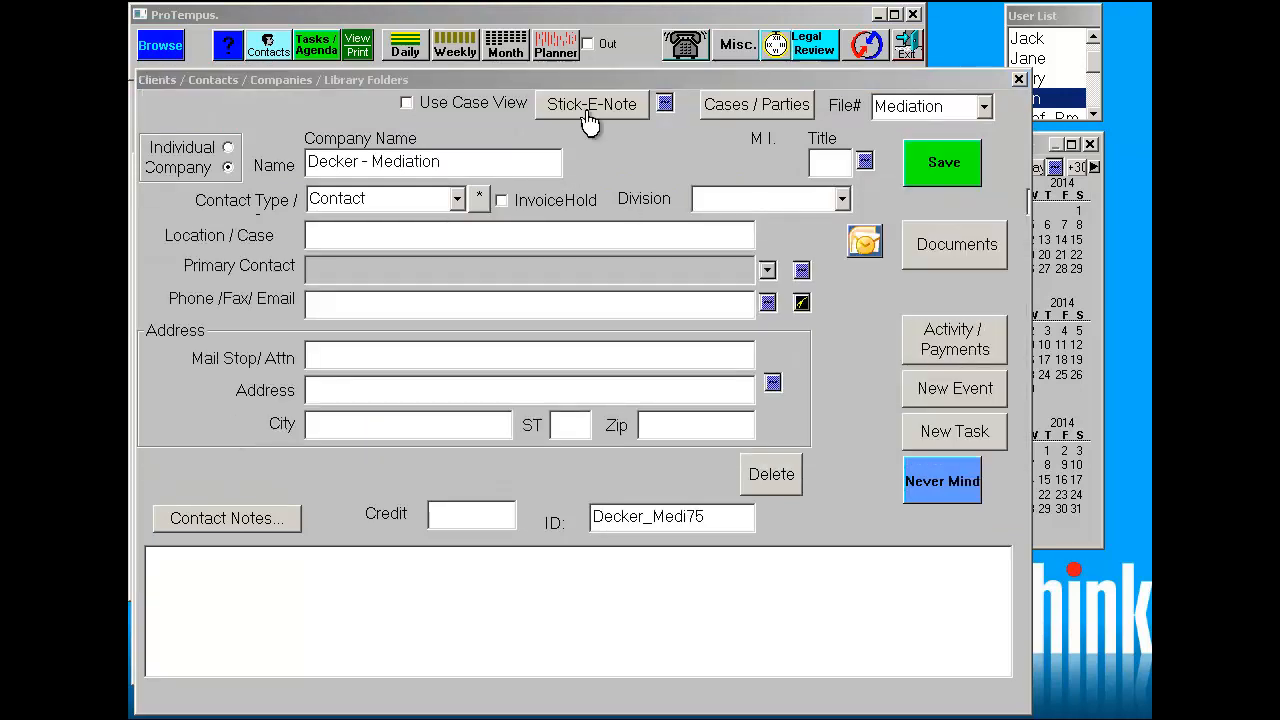
pyautogui.click(358, 52)
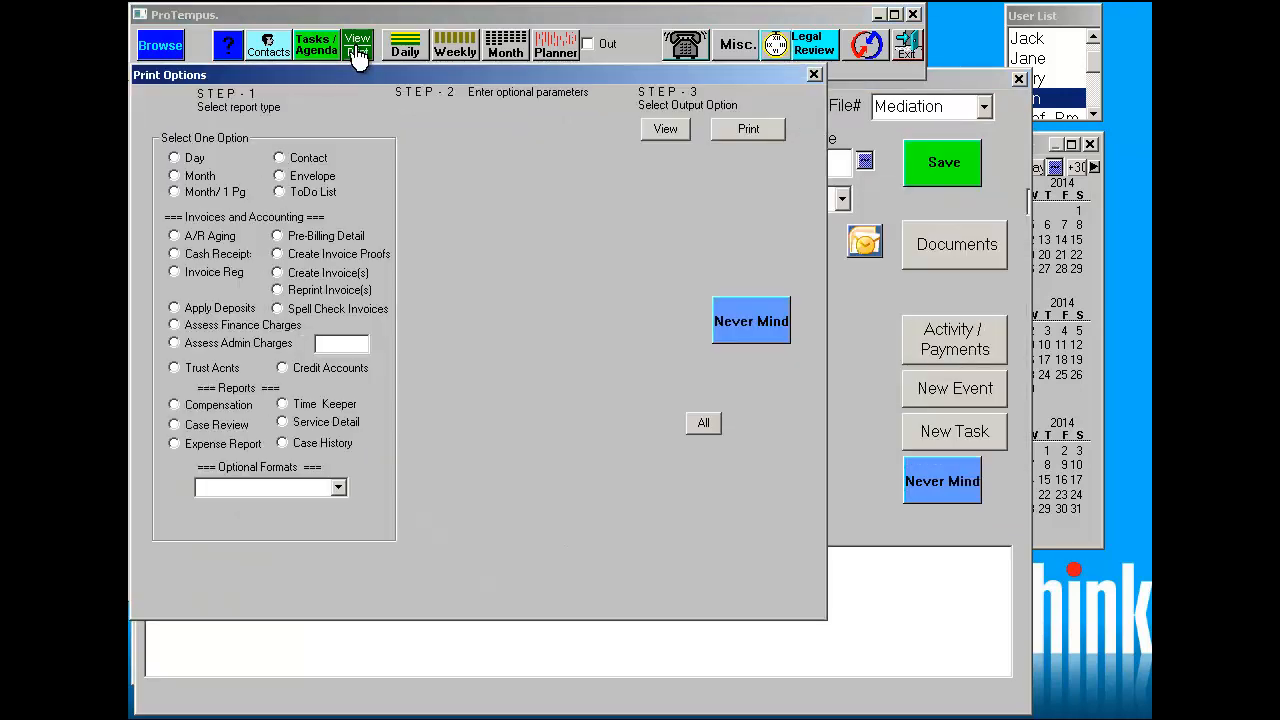
pyautogui.click(278, 289)
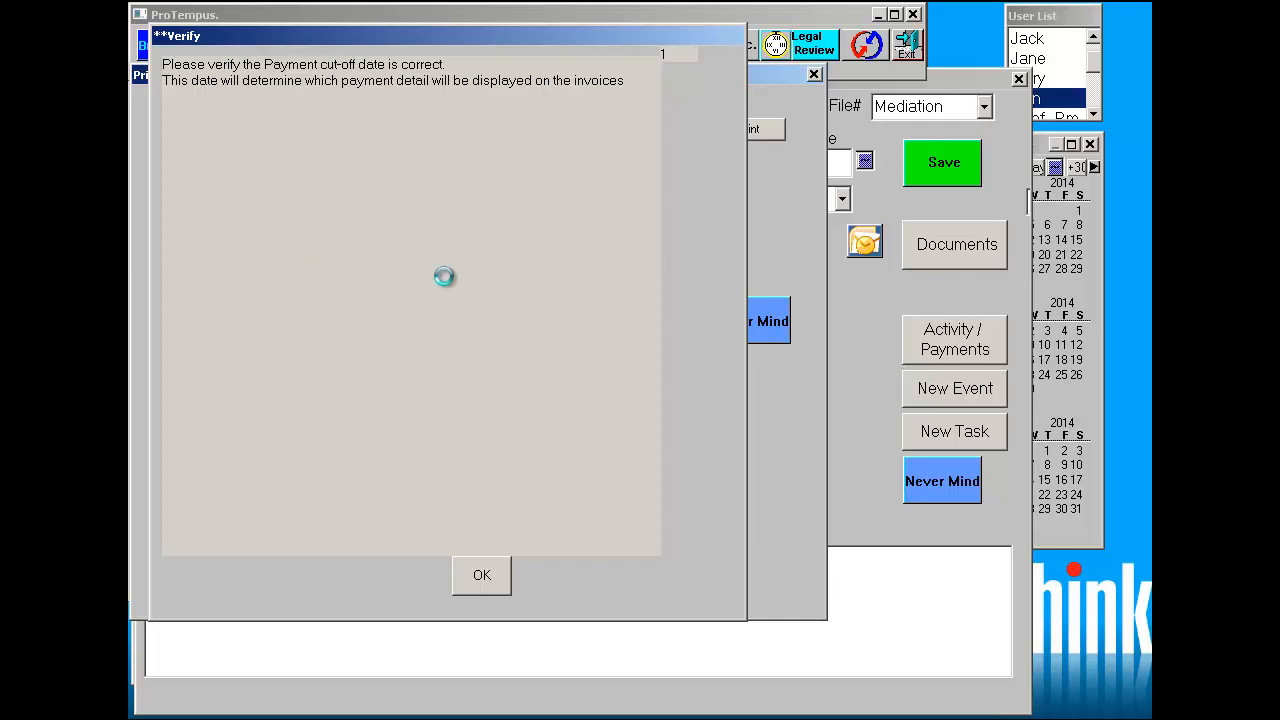
pyautogui.click(484, 586)
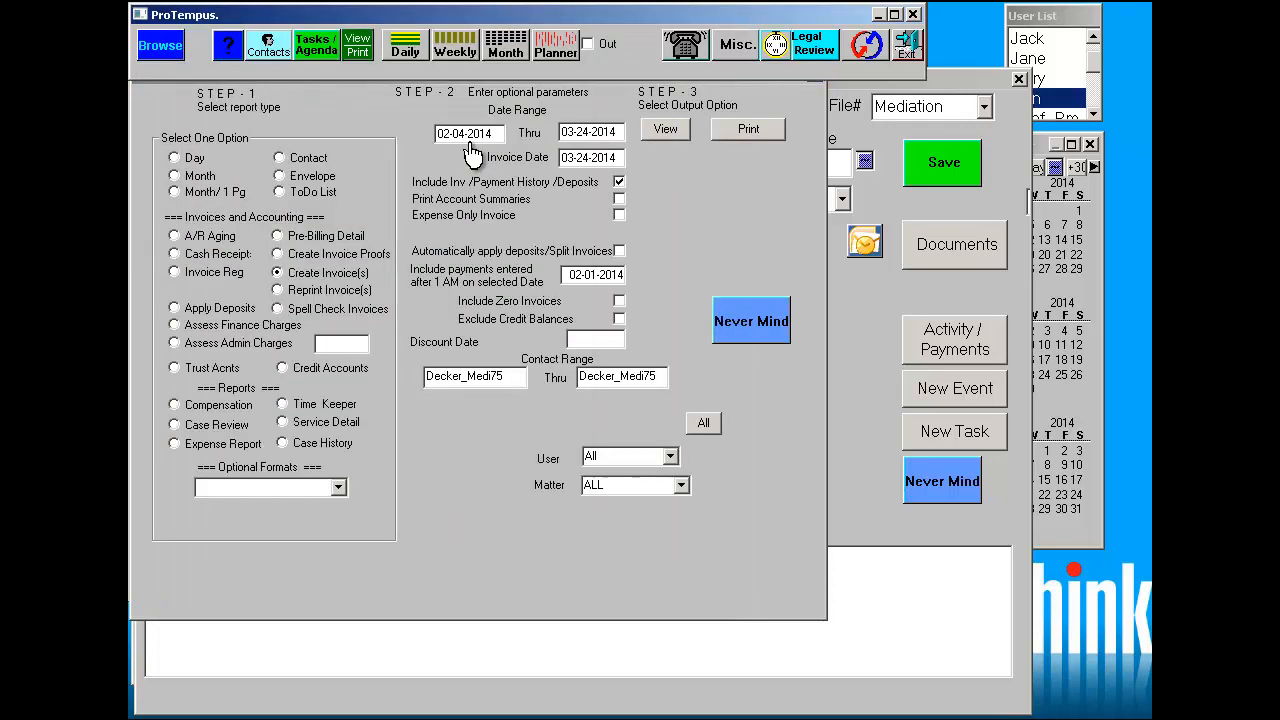
pyautogui.click(620, 252)
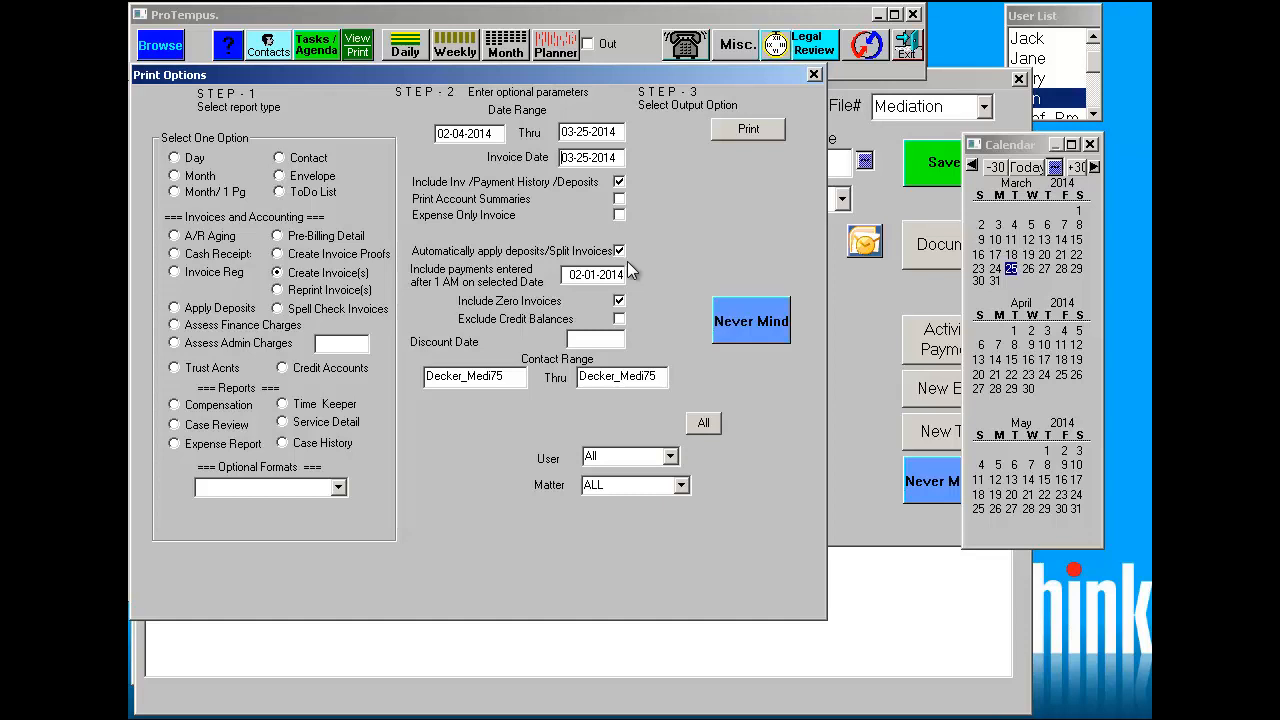
# Run the invoice creation, giving control to the auto pilot and continuing with the selected clients and matters.
pyautogui.click(748, 129)
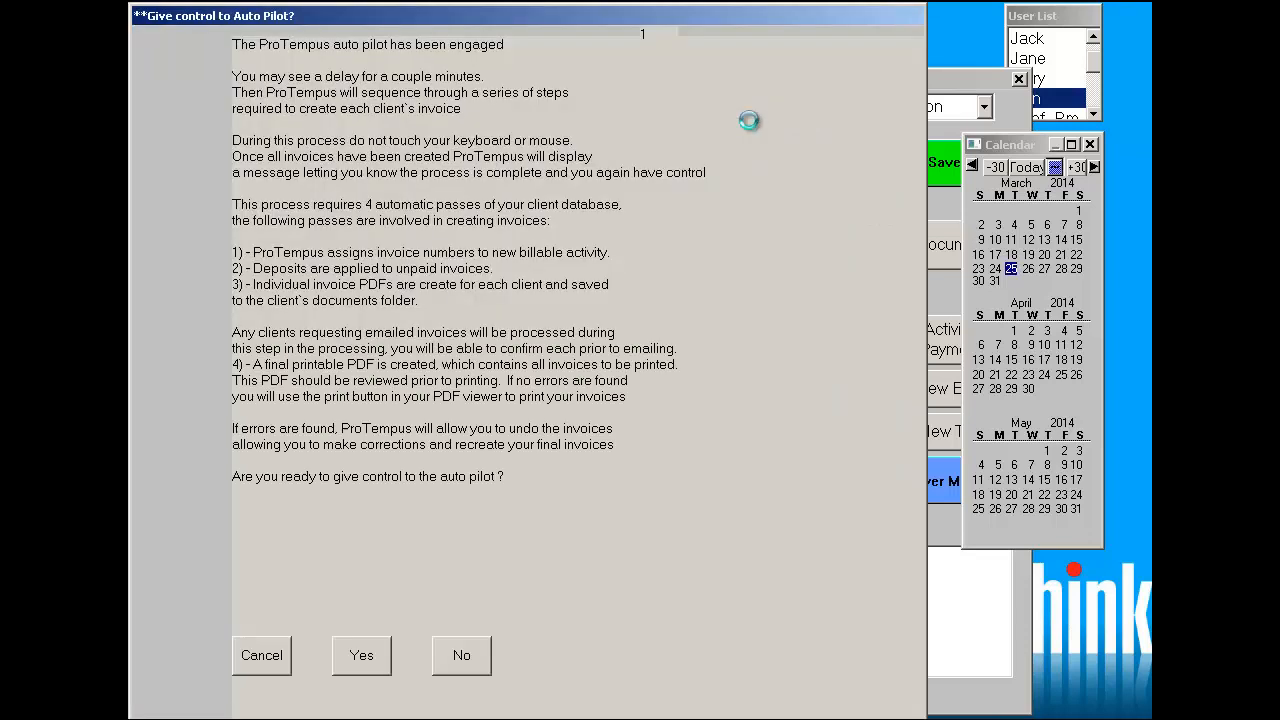
pyautogui.click(361, 659)
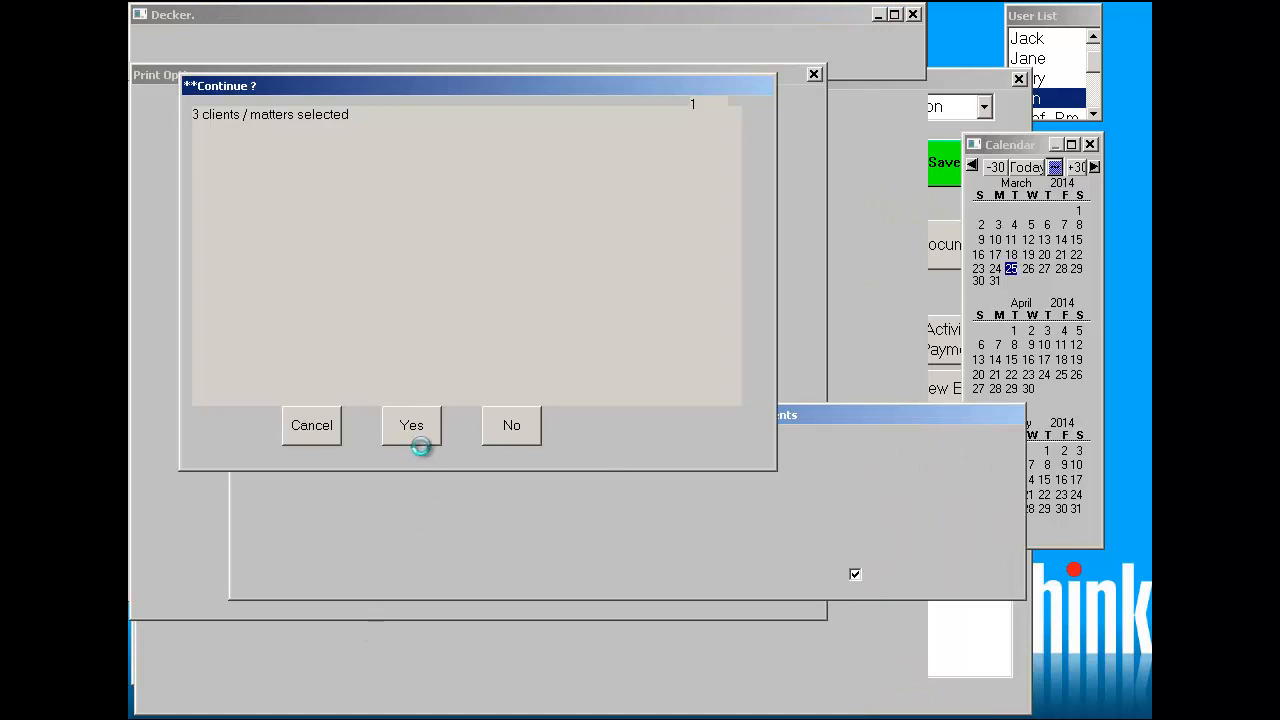
pyautogui.click(418, 438)
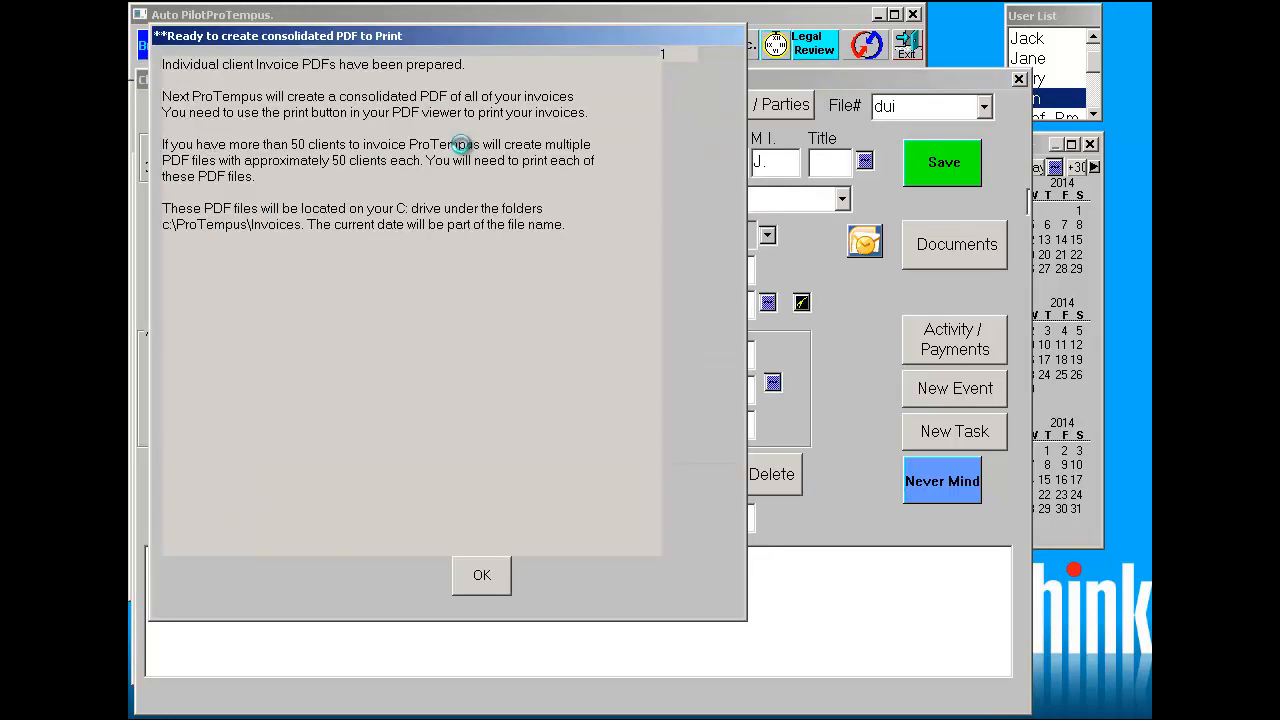
# Create the consolidated PDF of all invoices and examine the mediation matter's main invoice with its transferred credits.
pyautogui.click(486, 583)
pyautogui.click(484, 577)
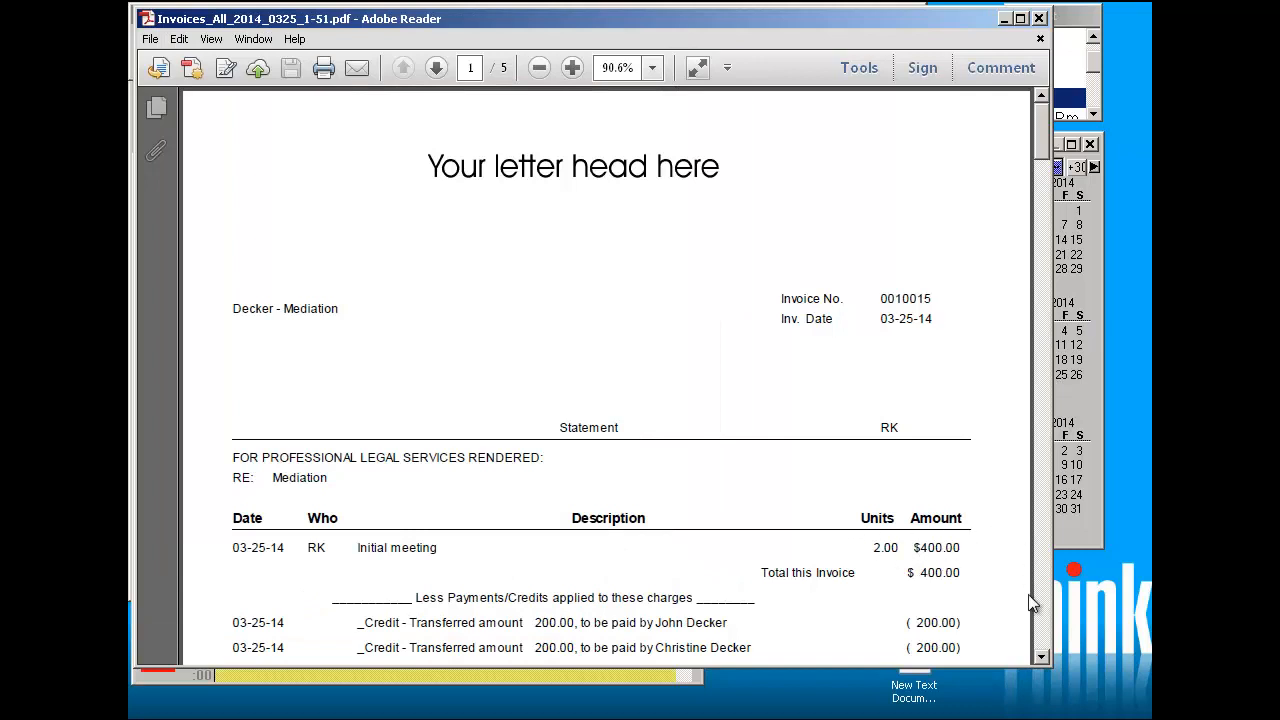
pyautogui.scroll(-2, 1040, 655)
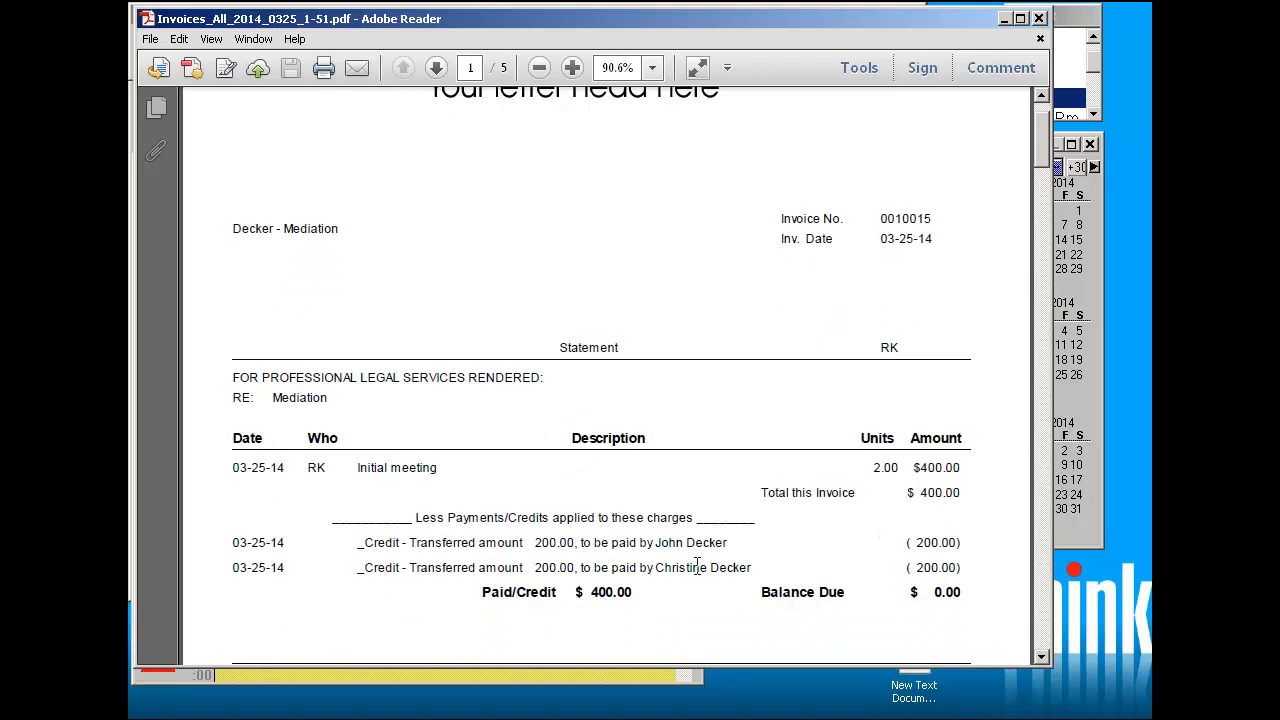
pyautogui.click(1041, 656)
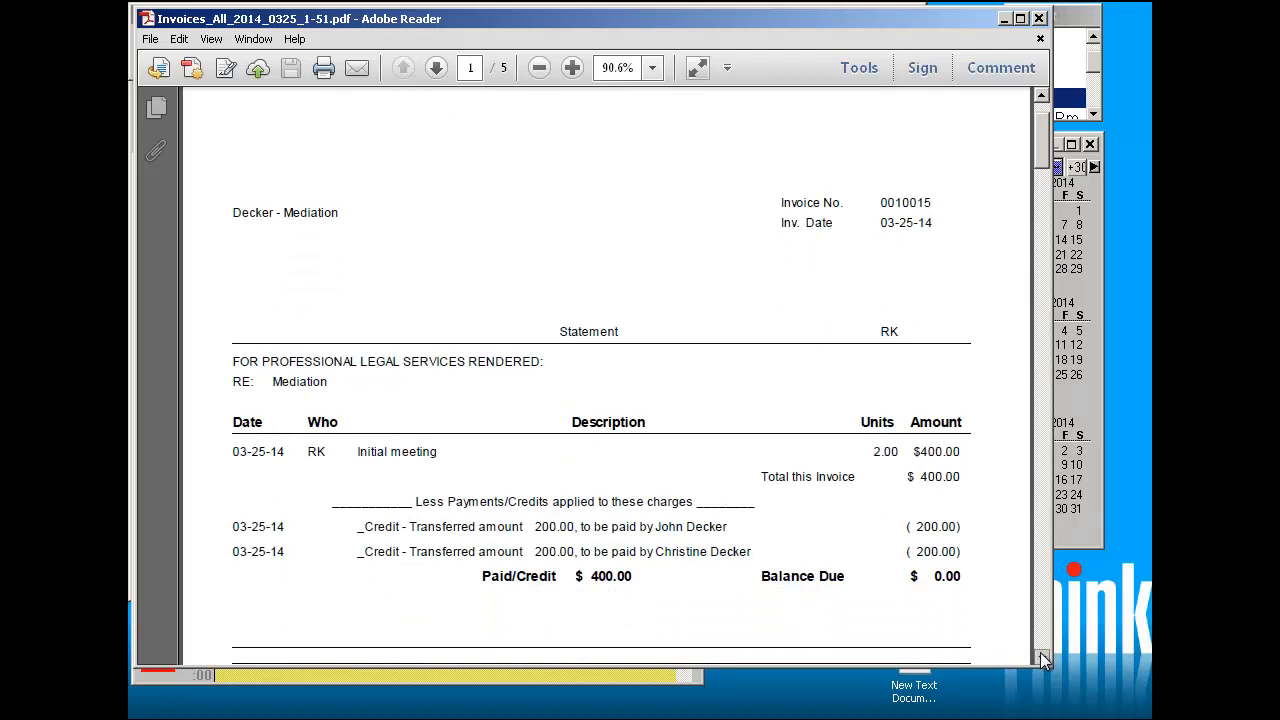
pyautogui.click(1041, 655)
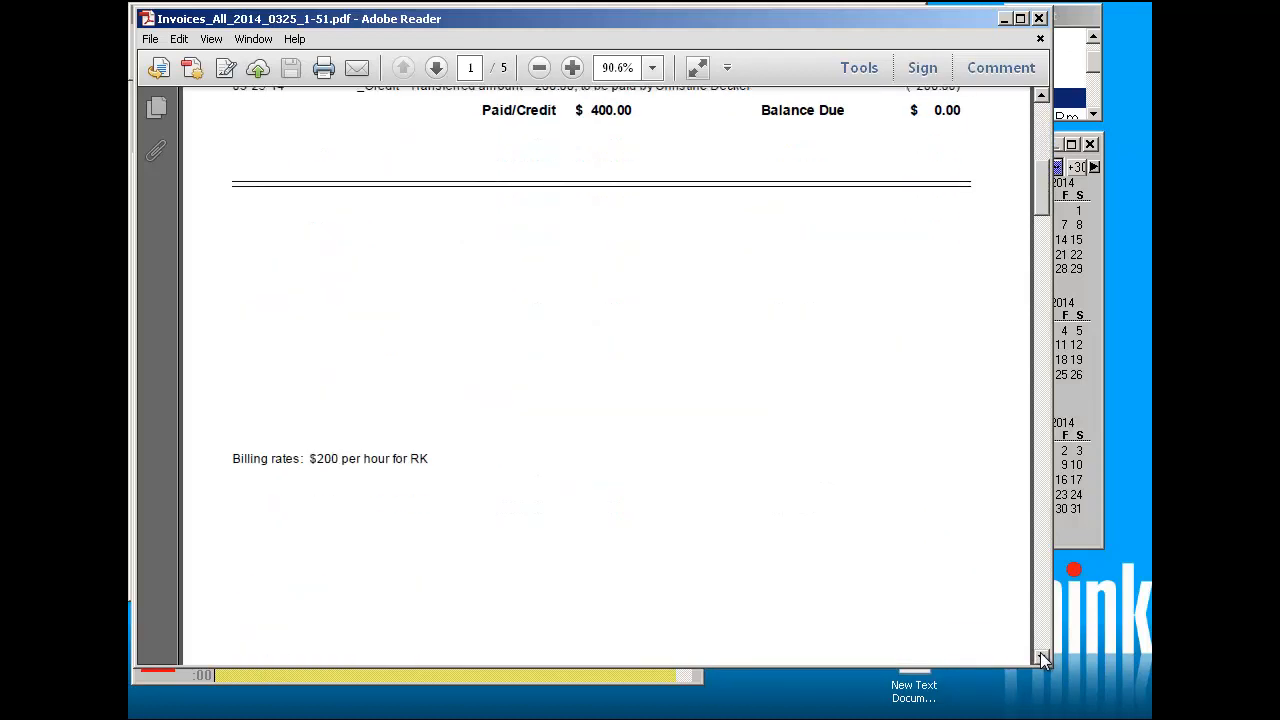
# Examine both parties' copies of the mediation invoice, including the addressees, charges and credits, on pages 2 and 3.
pyautogui.click(1041, 656)
pyautogui.click(1041, 656)
pyautogui.click(1041, 656)
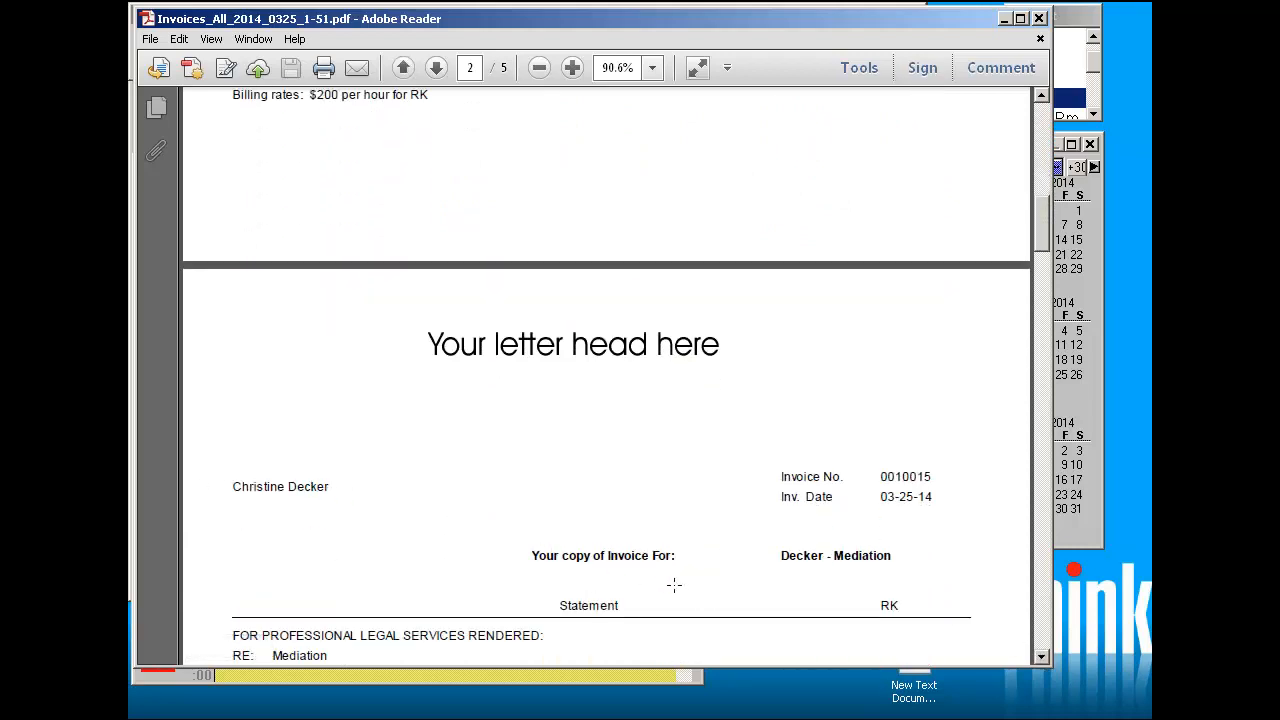
pyautogui.click(1043, 656)
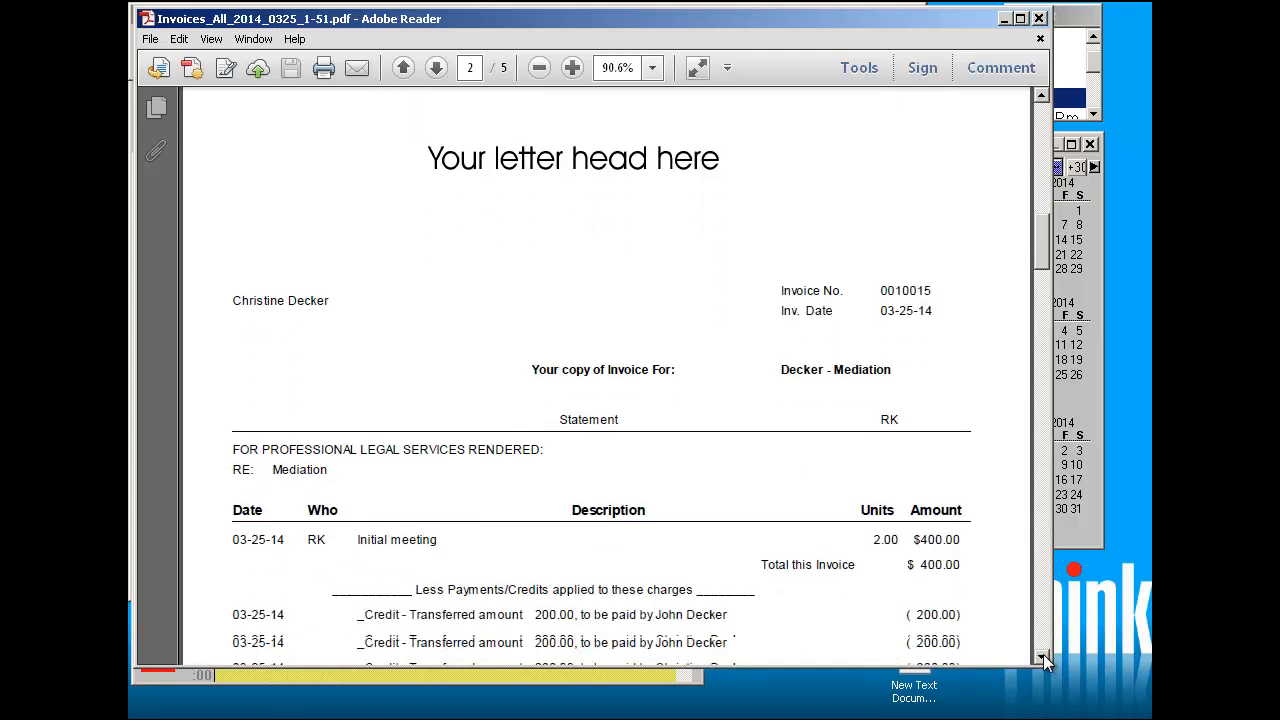
pyautogui.click(1043, 656)
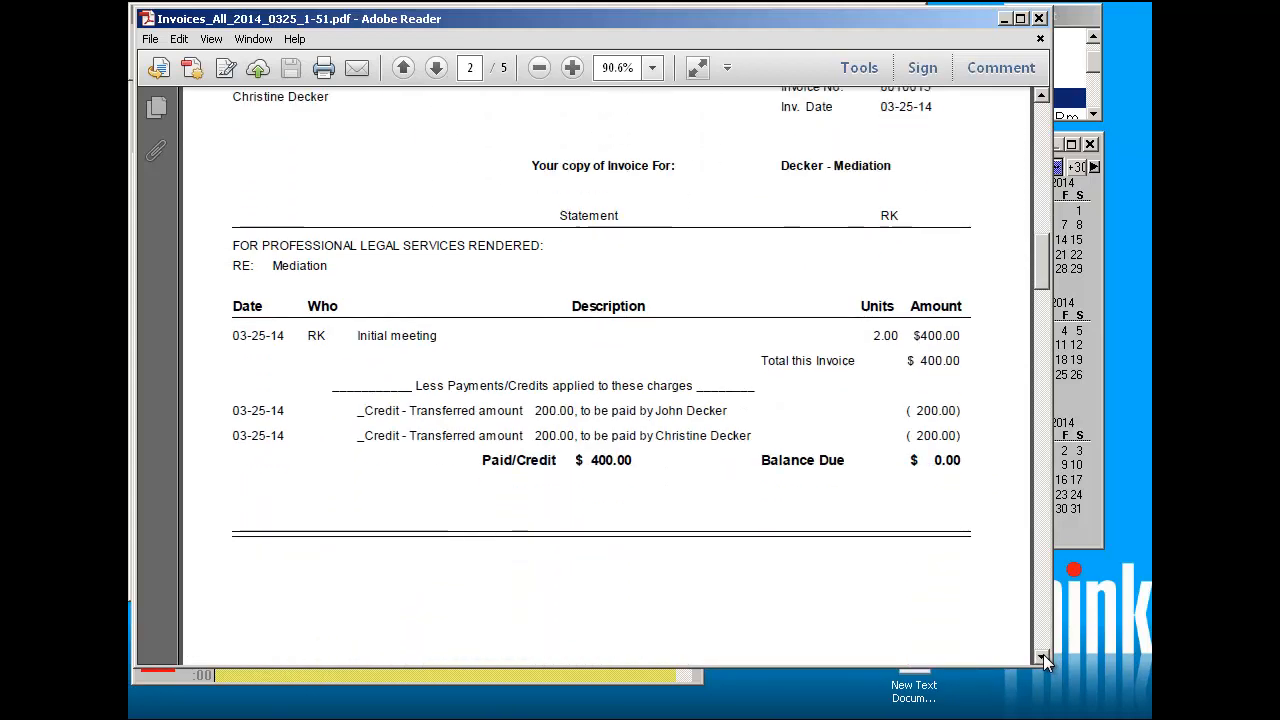
pyautogui.click(1043, 656)
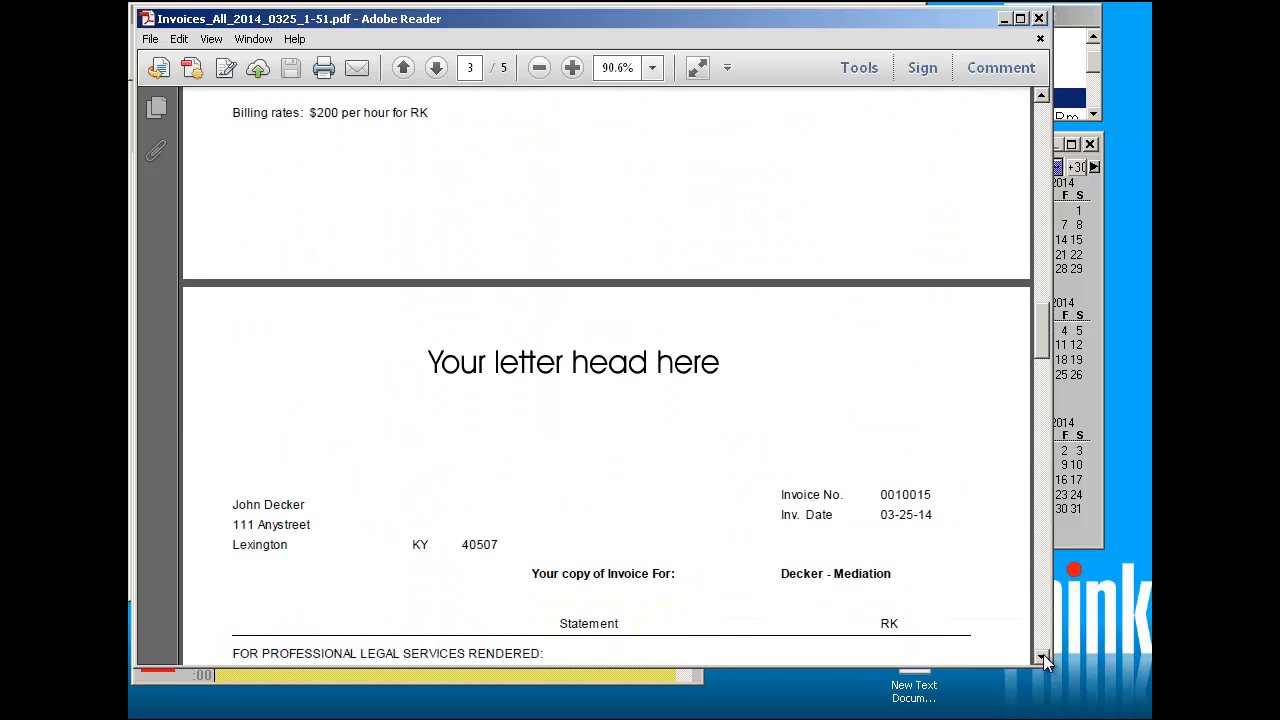
pyautogui.click(1043, 656)
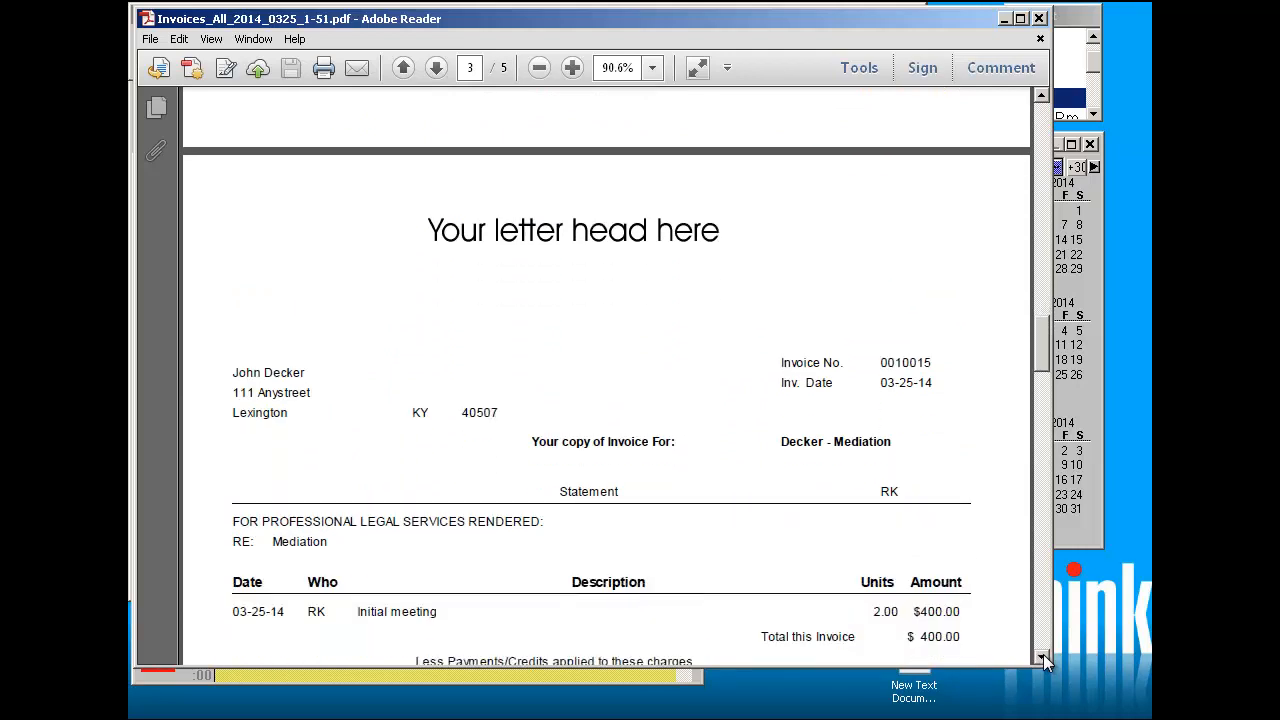
pyautogui.click(1043, 656)
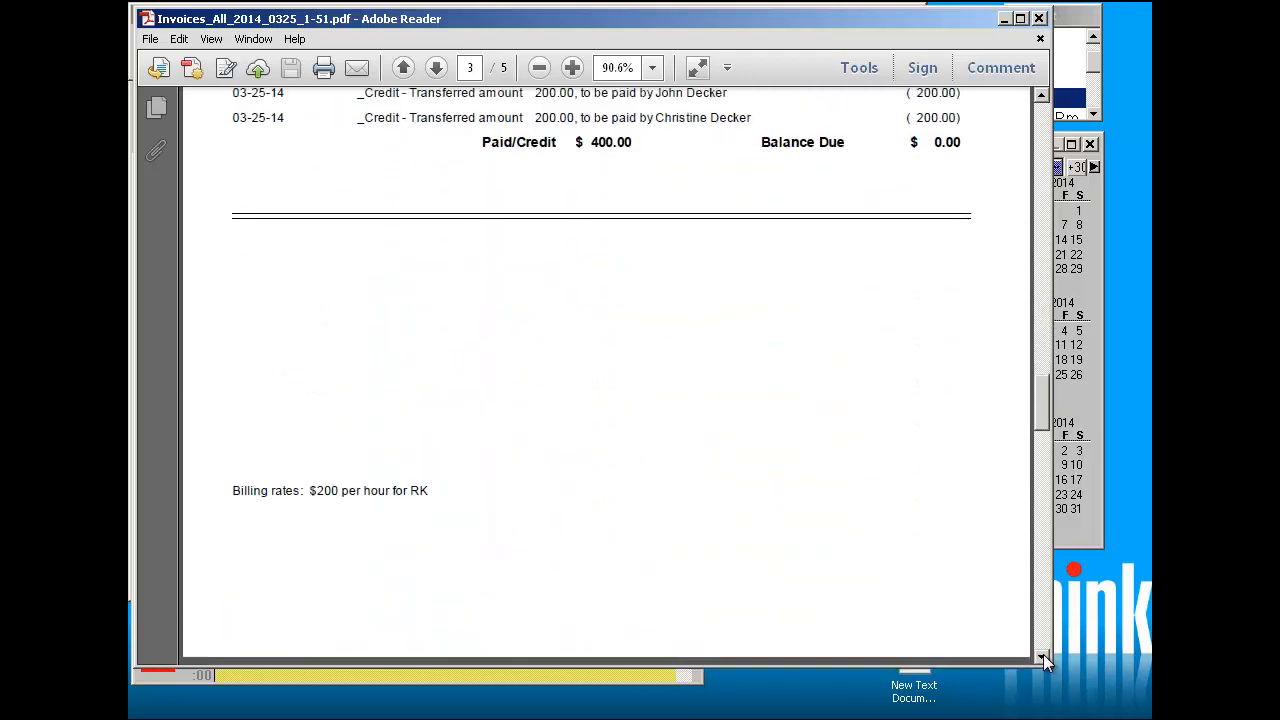
# Examine each party's own split invoice on pages 4 and 5, including the portion charged and total due.
pyautogui.click(1043, 656)
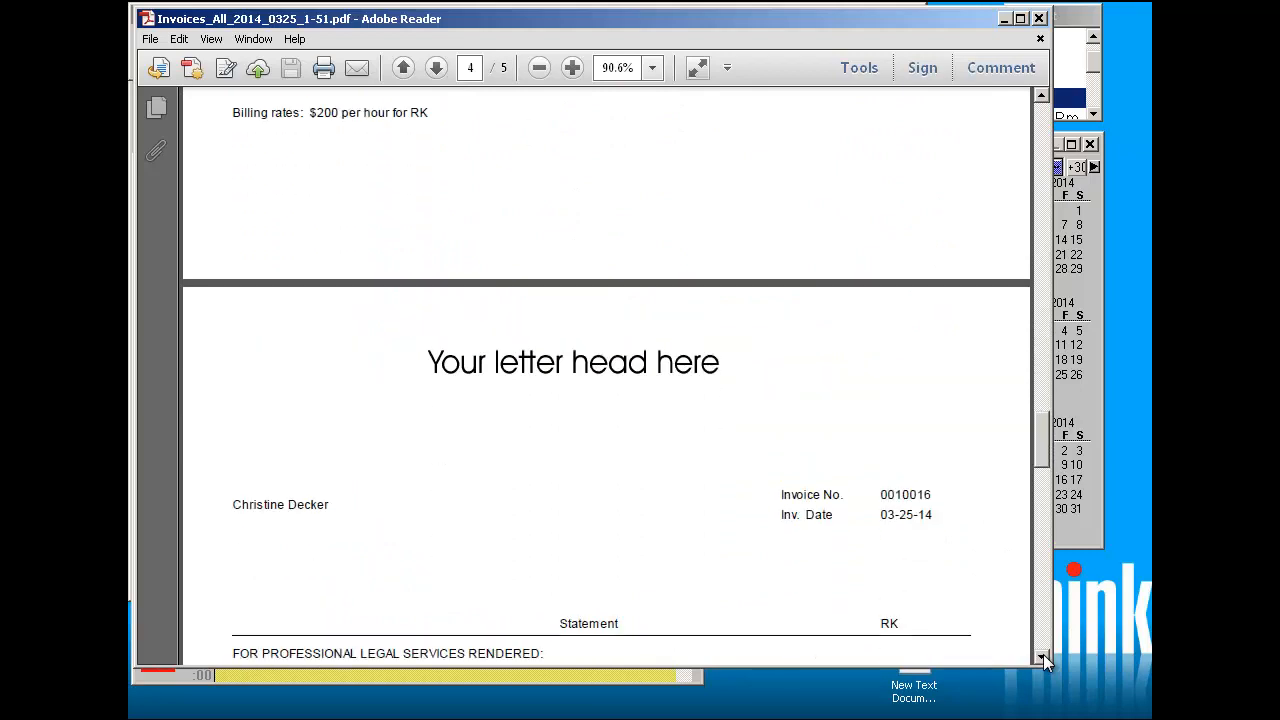
pyautogui.click(1043, 656)
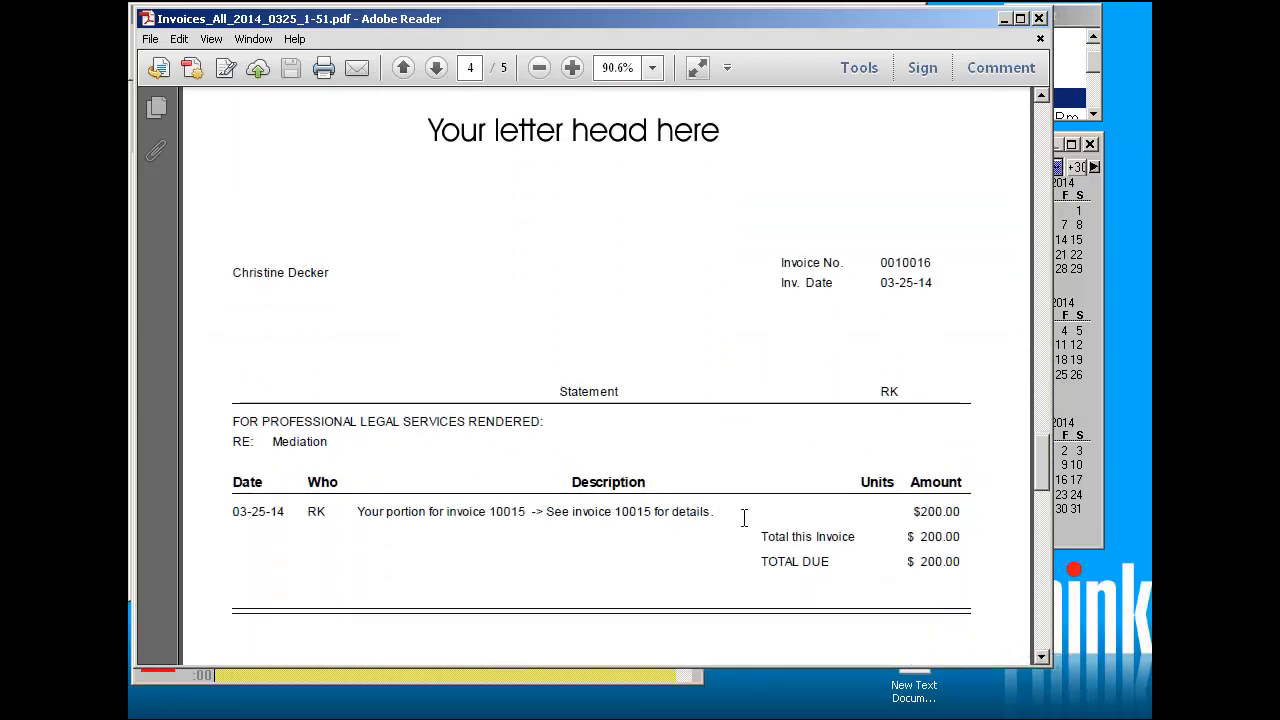
pyautogui.click(1043, 656)
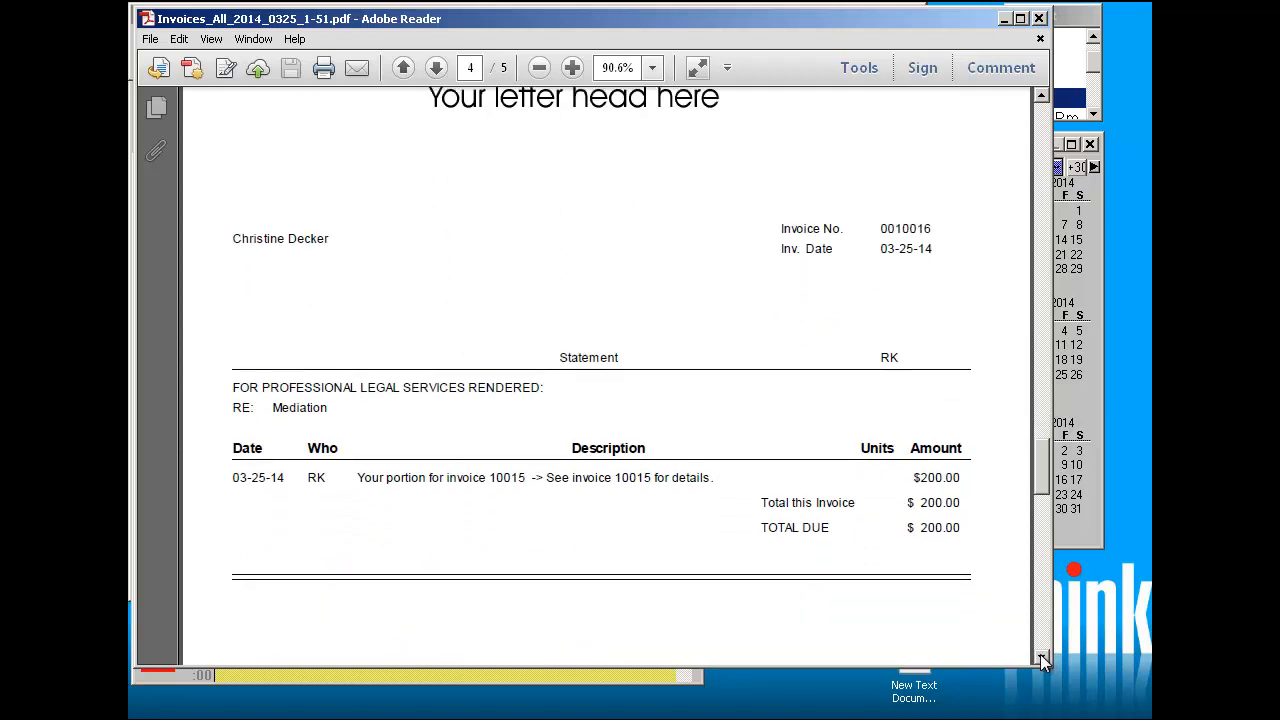
pyautogui.click(1043, 656)
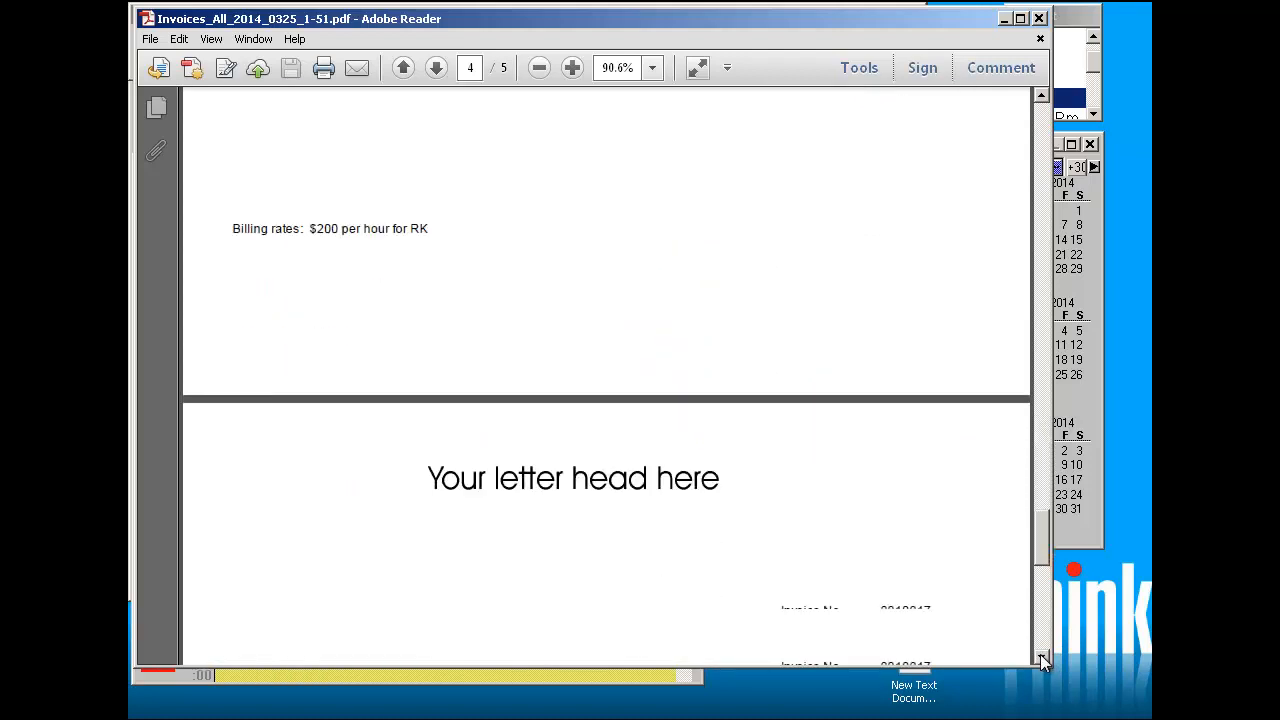
pyautogui.click(1043, 656)
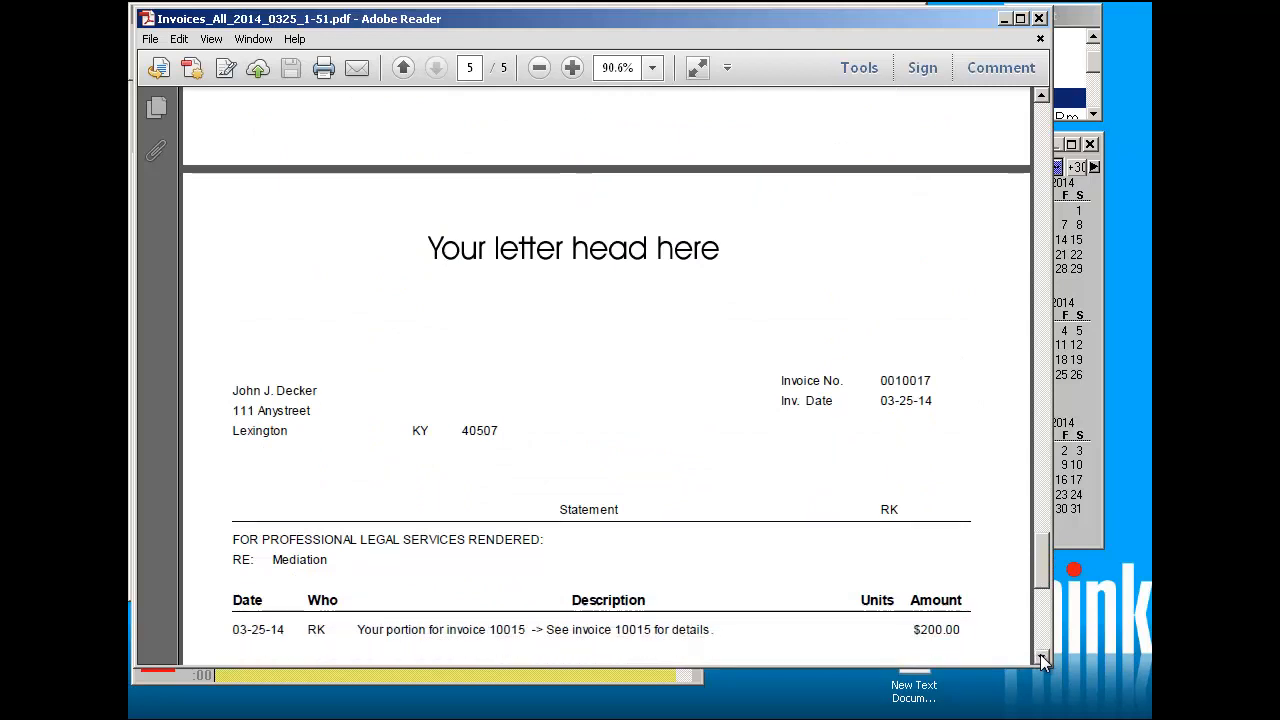
pyautogui.click(1043, 656)
pyautogui.click(1041, 656)
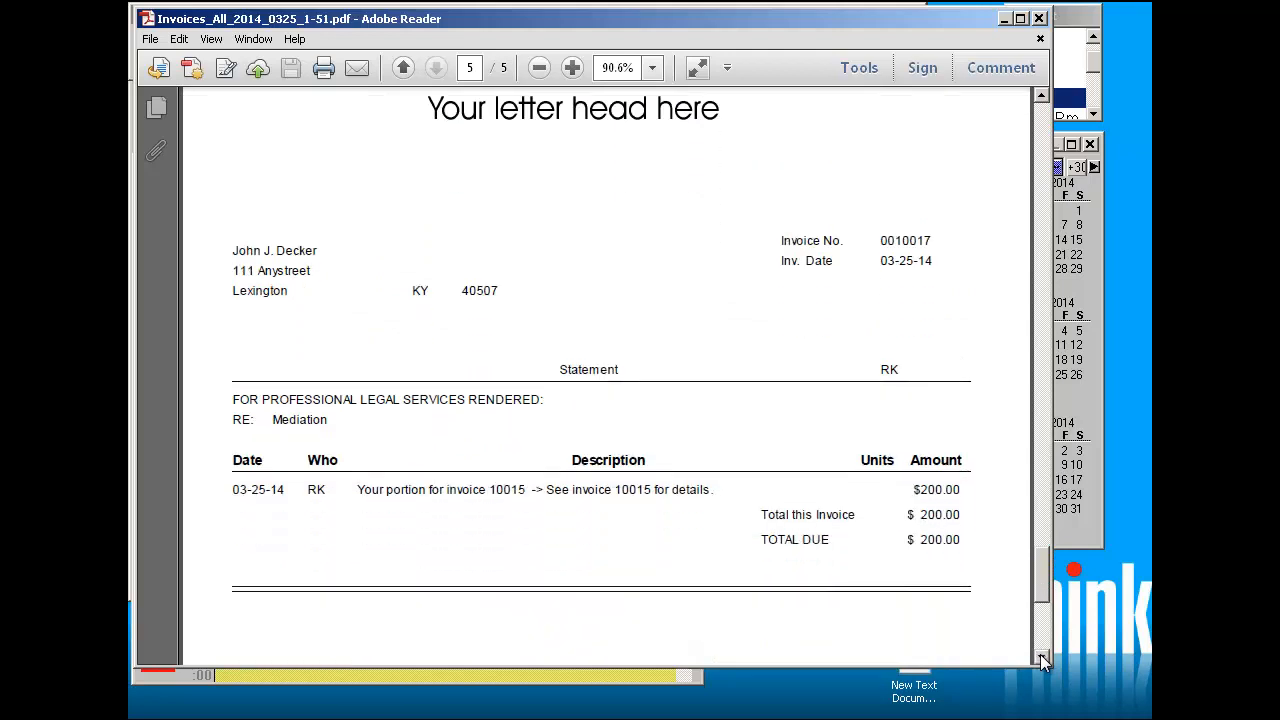